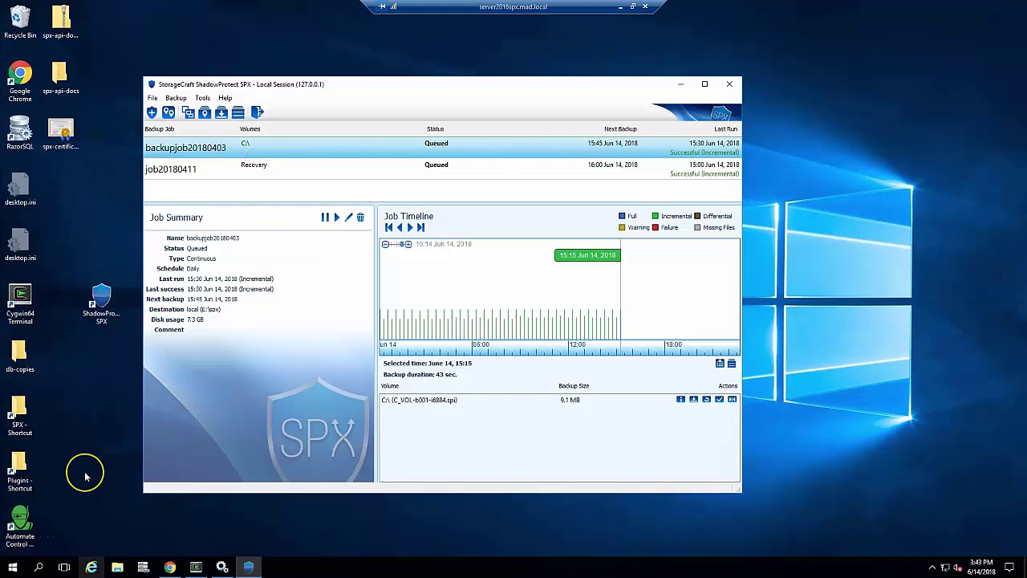
Minimize the remote ShadowProtect SPX server session to reveal the local desktop.
click(620, 6)
Refresh the server's StorageCraft backup jobs, review its Backup History, then close the computer window.
mouse_move(230, 562)
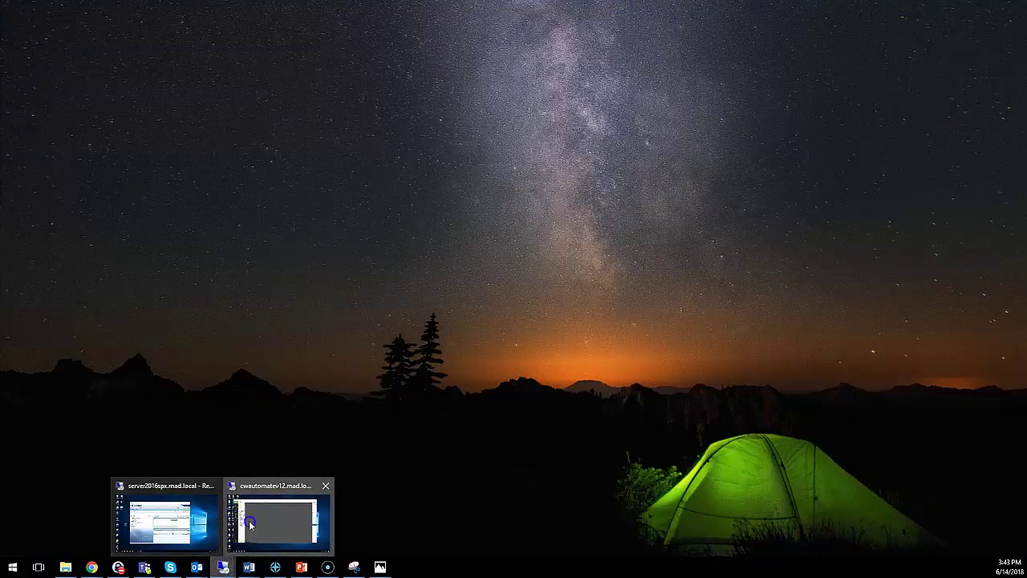
click(251, 522)
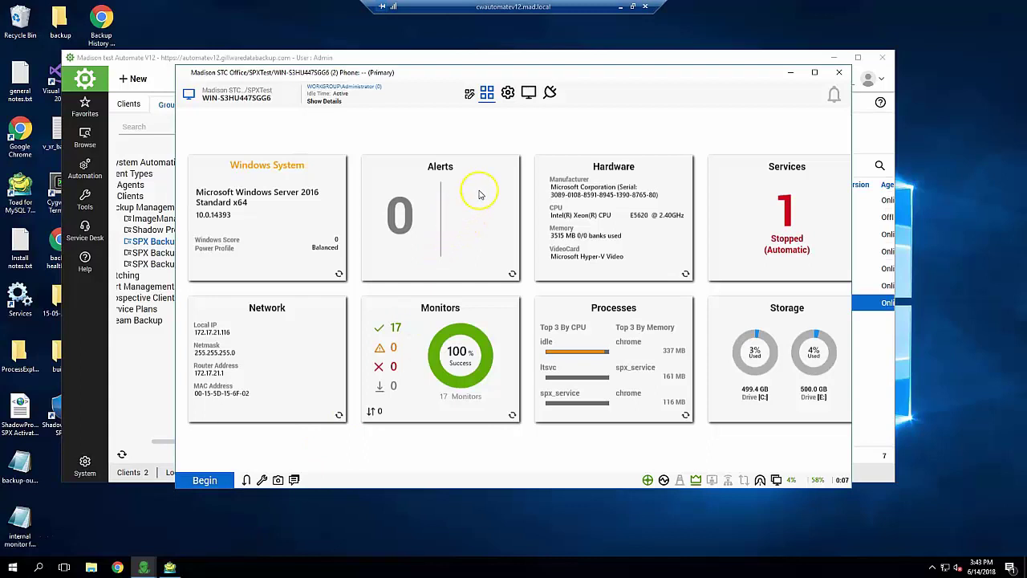
click(549, 93)
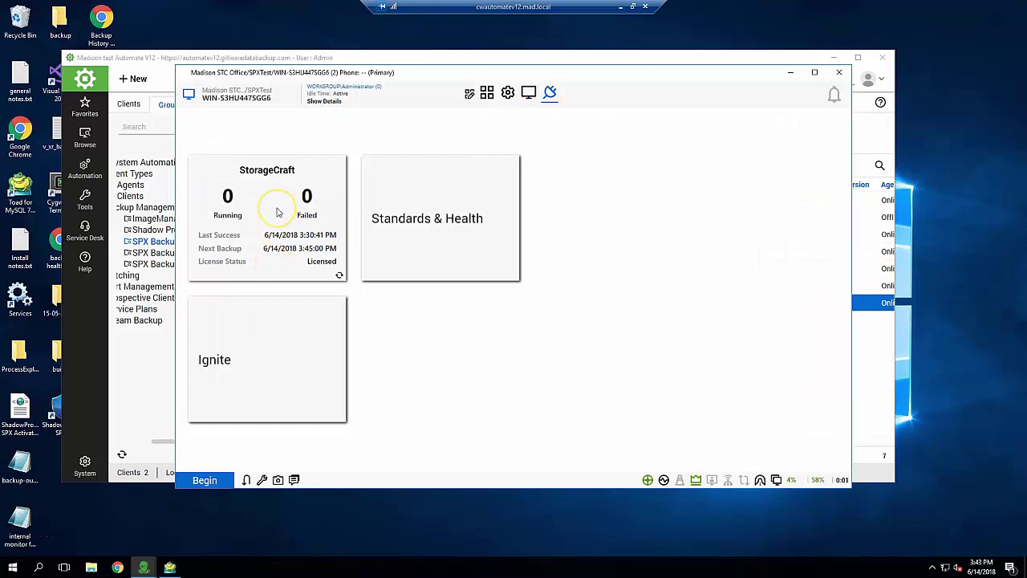
click(278, 212)
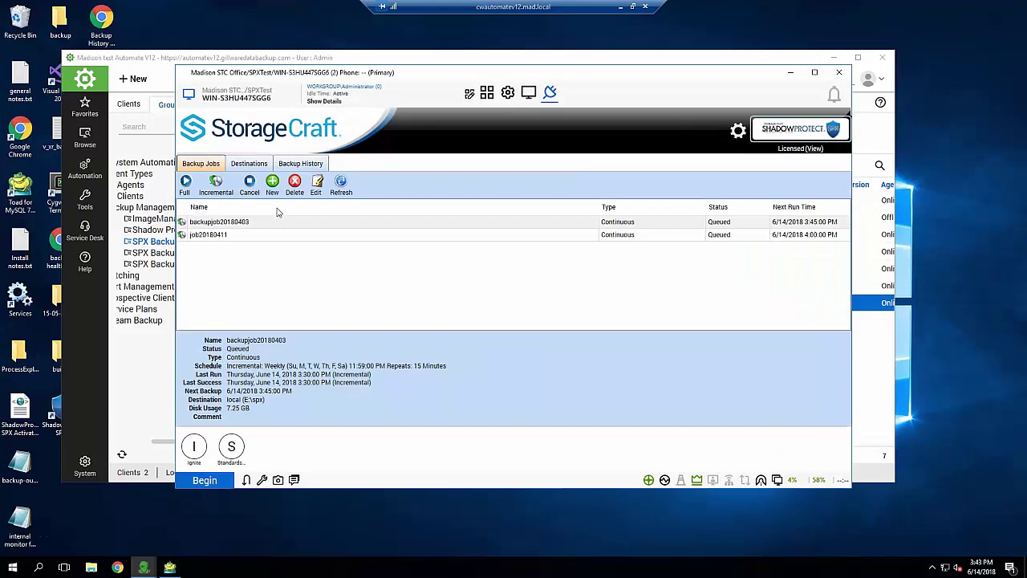
click(347, 193)
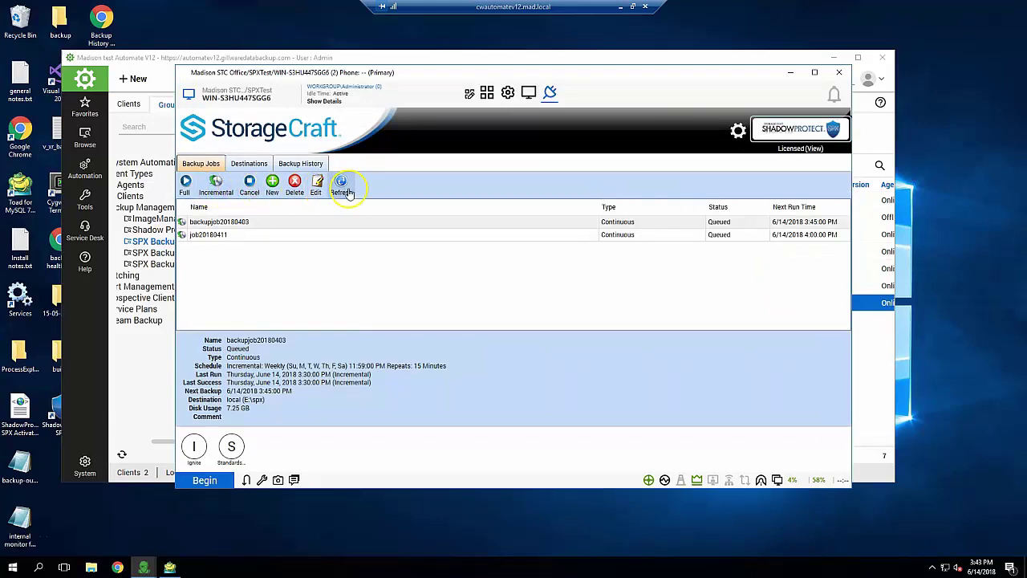
click(311, 165)
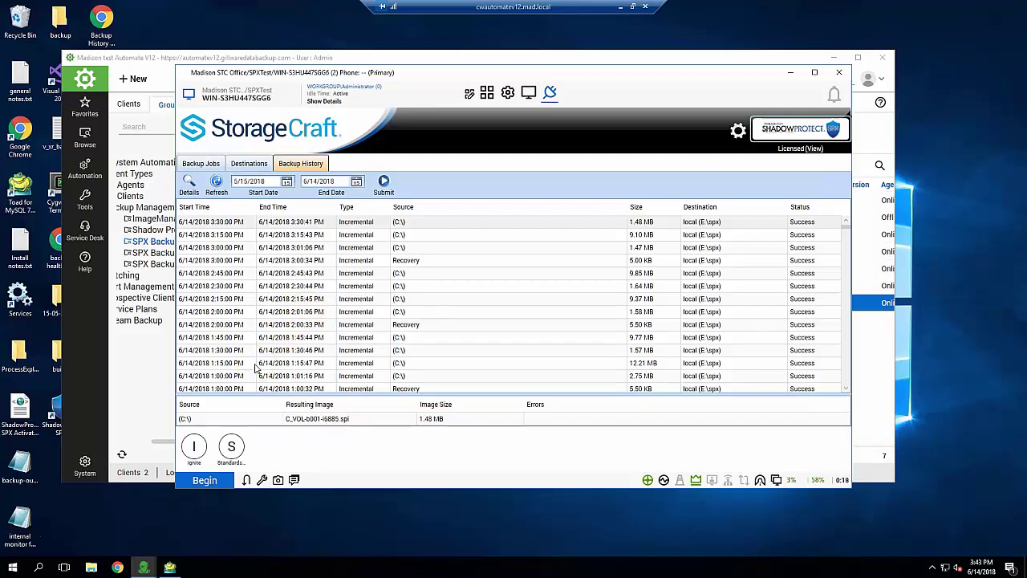
click(21, 536)
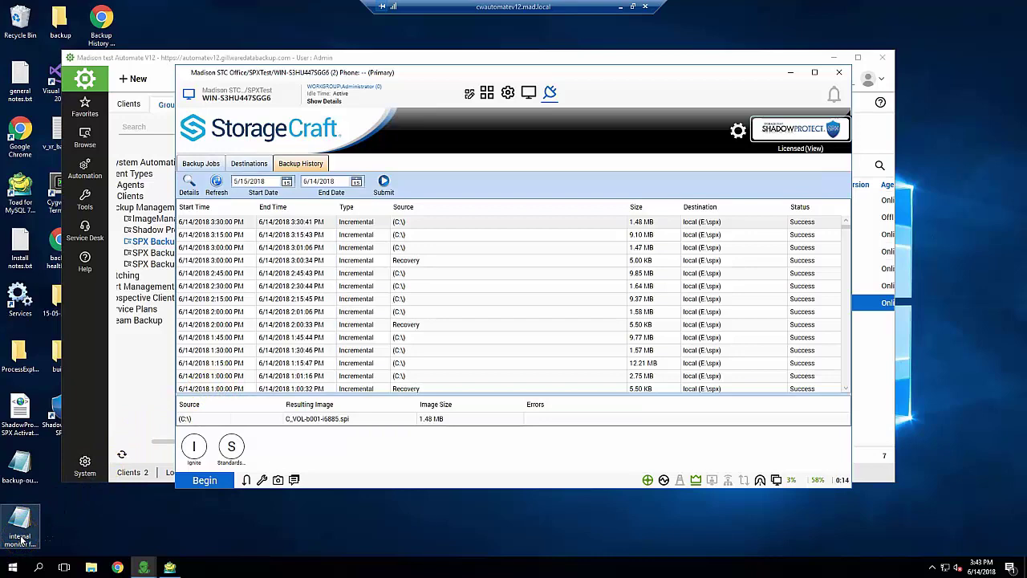
click(842, 75)
Open the System Dashboard's Additional Fields configuration list.
click(87, 463)
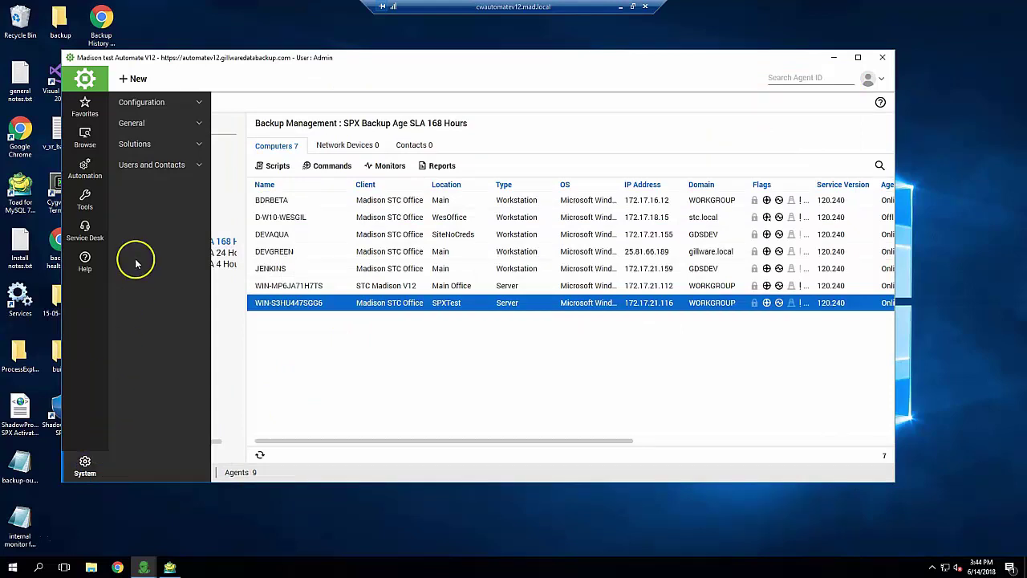
click(160, 104)
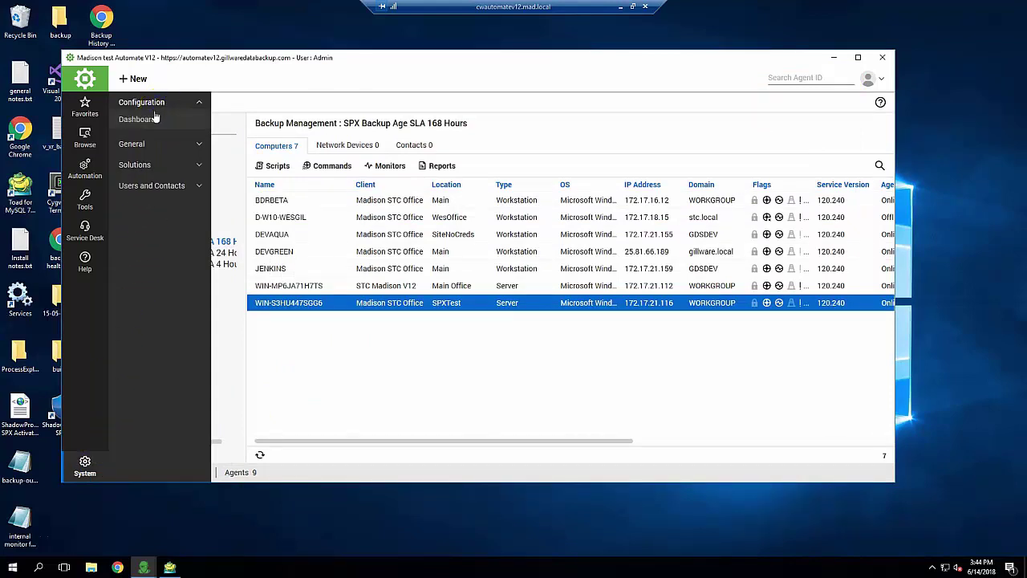
click(137, 120)
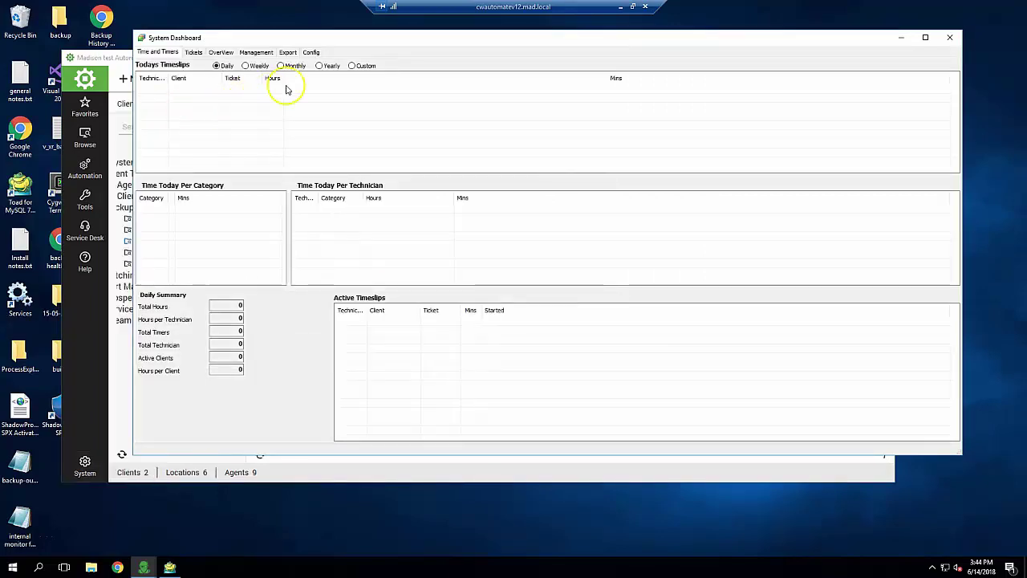
click(314, 51)
click(469, 63)
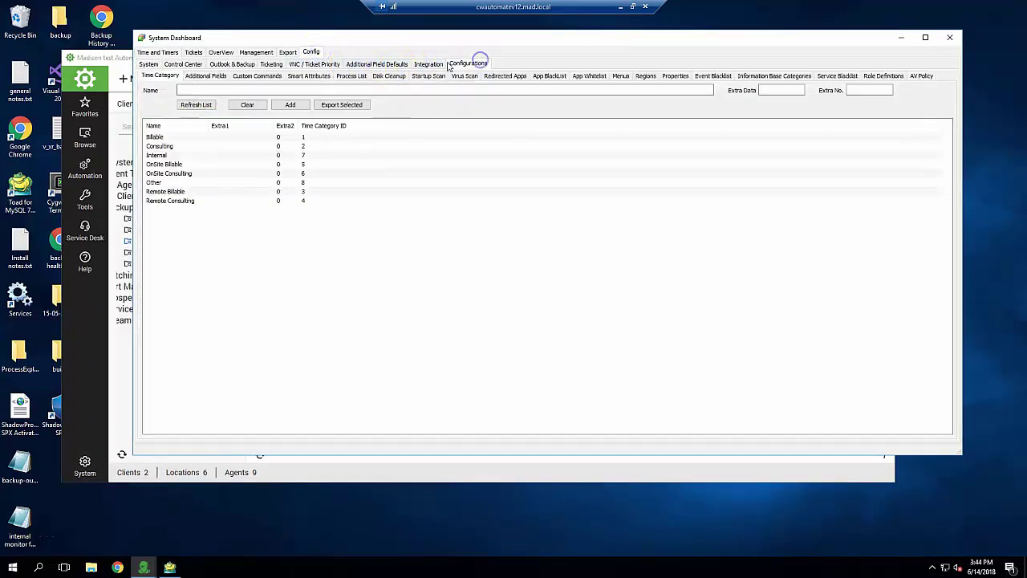
click(215, 75)
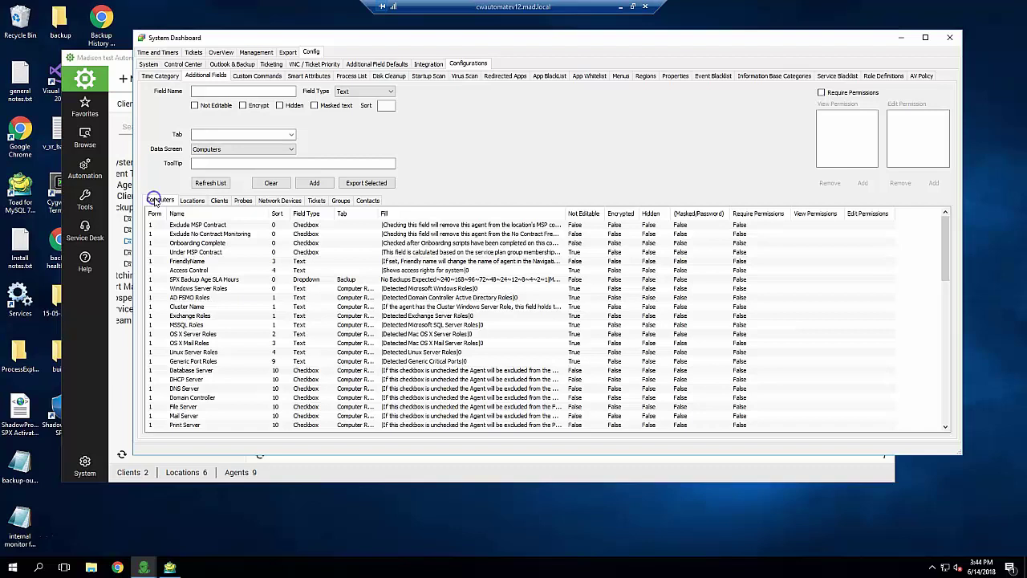
Inspect the SPX Backup Age SLA Hours field's type and read its full Fill text.
click(207, 280)
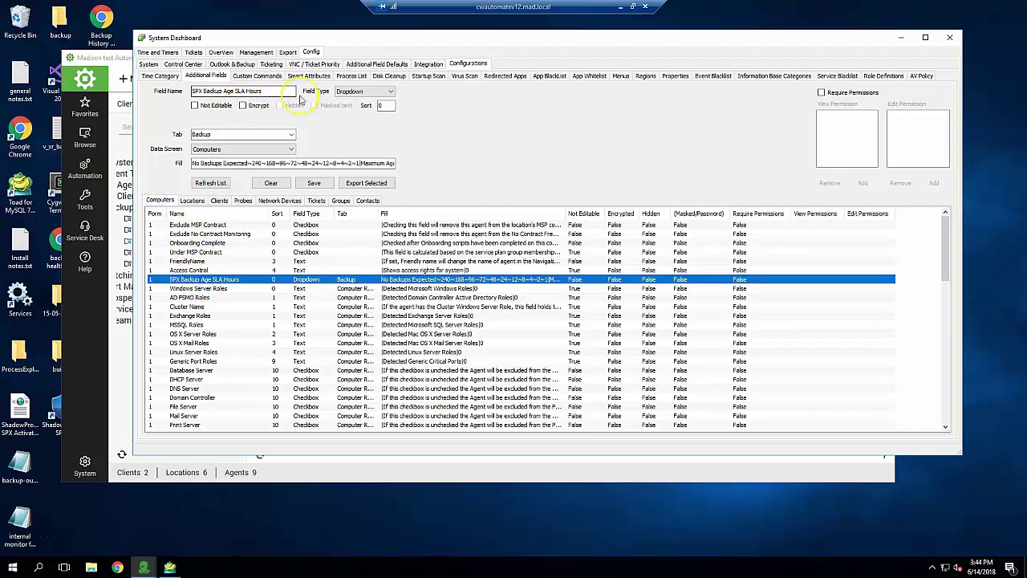
click(369, 93)
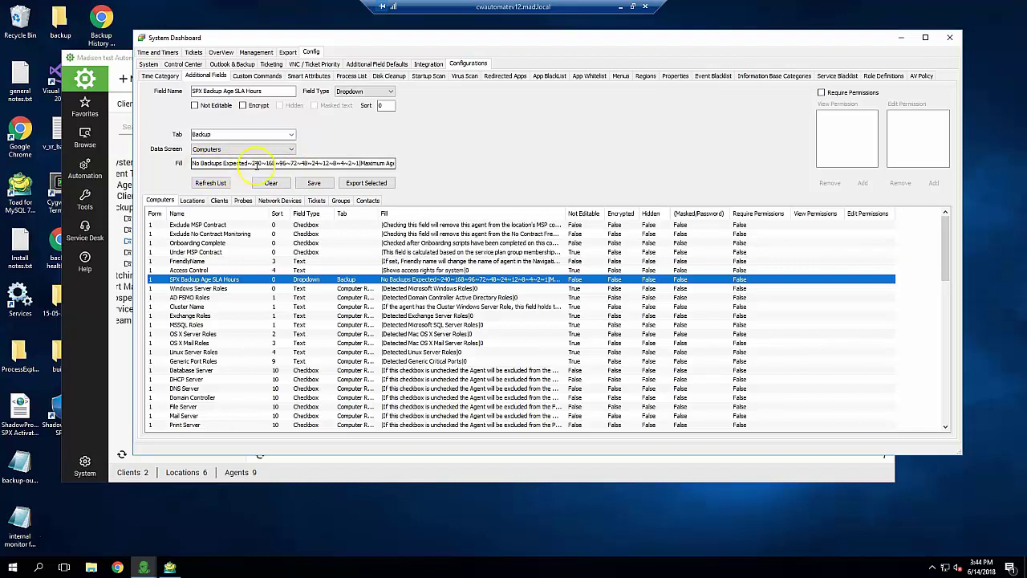
click(293, 163)
click(355, 163)
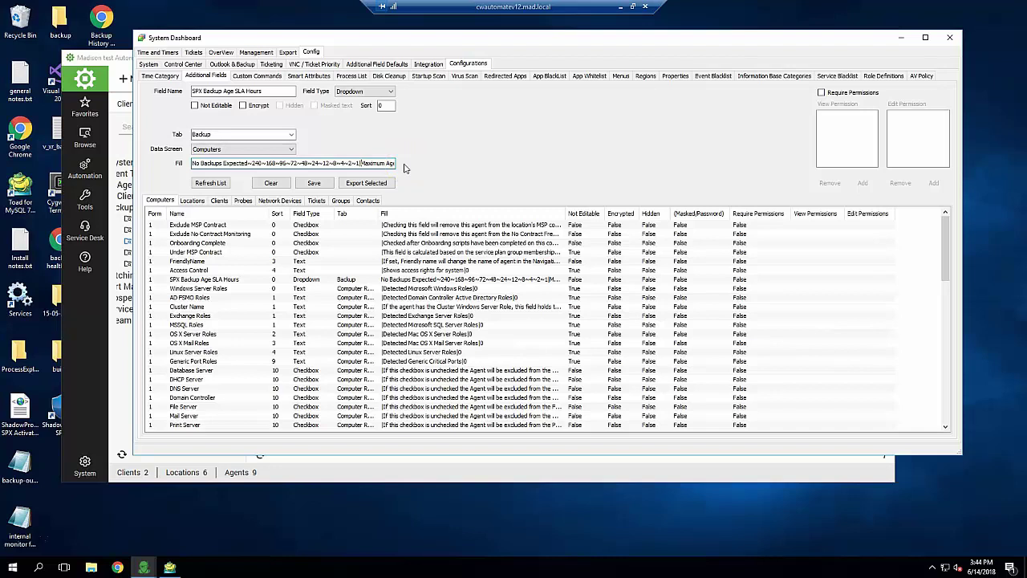
key(End)
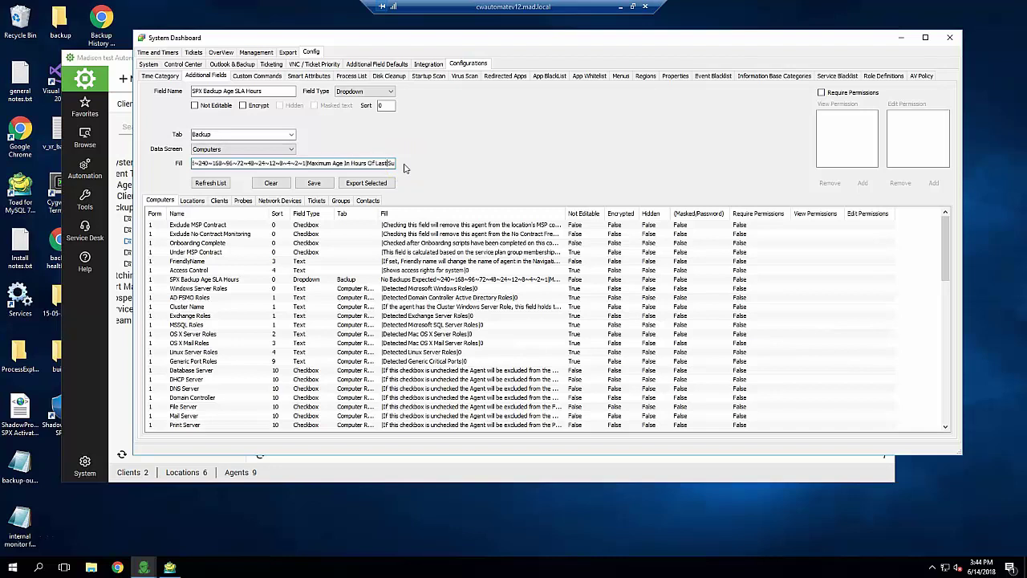
key(Right)
key(Right)
key(Right)
key(Right)
key(Right)
key(Right)
key(Right)
key(Right)
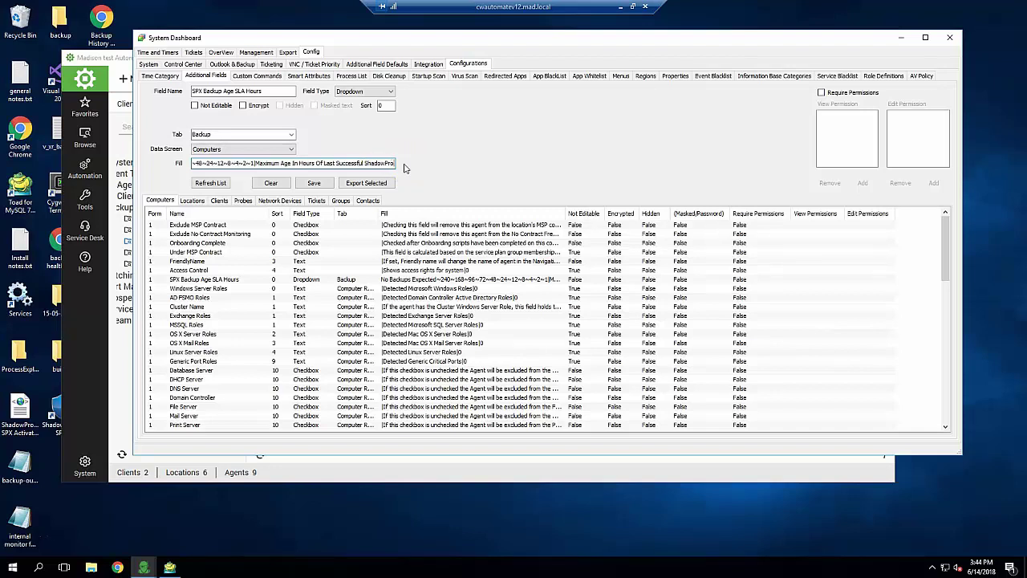
key(Right)
key(Right)
key(Right)
key(Right)
key(Right)
key(Right)
key(Right)
key(Right)
key(Right)
key(Right)
key(Right)
key(Right)
key(Right)
key(Right)
key(Right)
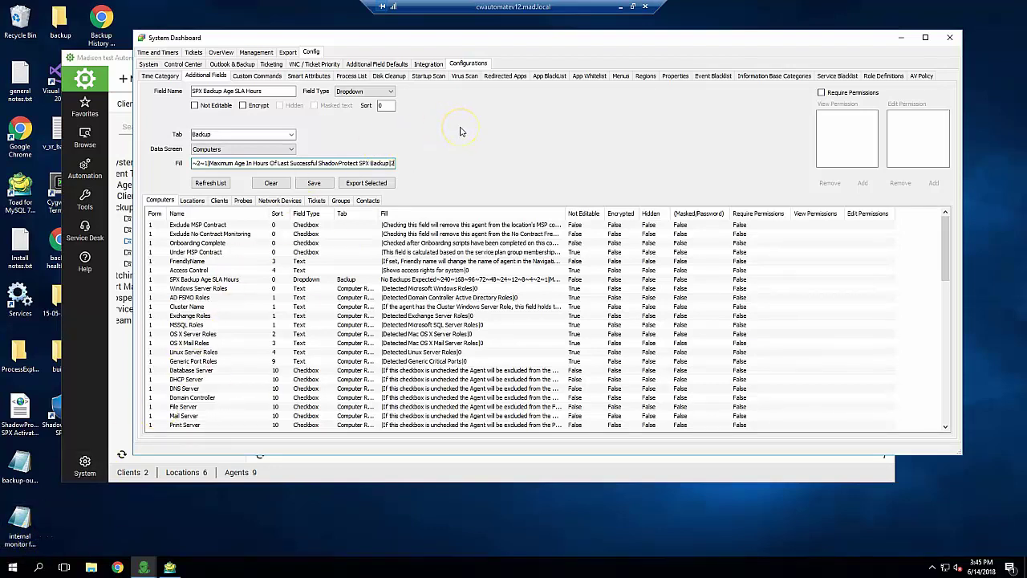
Confirm the computer Backup default for SPX Backup Age SLA Hours is 168, then return to the main console.
click(383, 64)
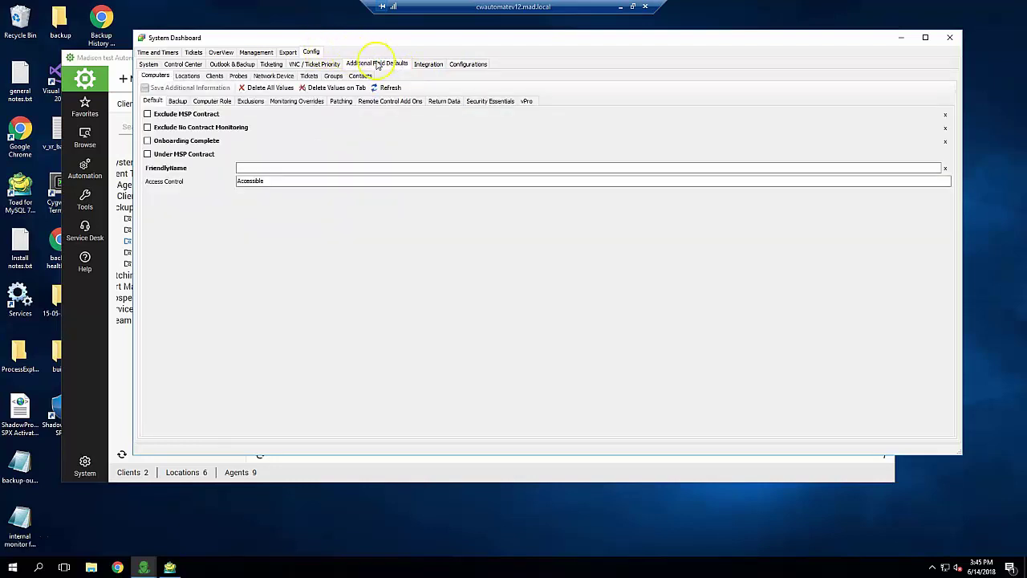
click(178, 101)
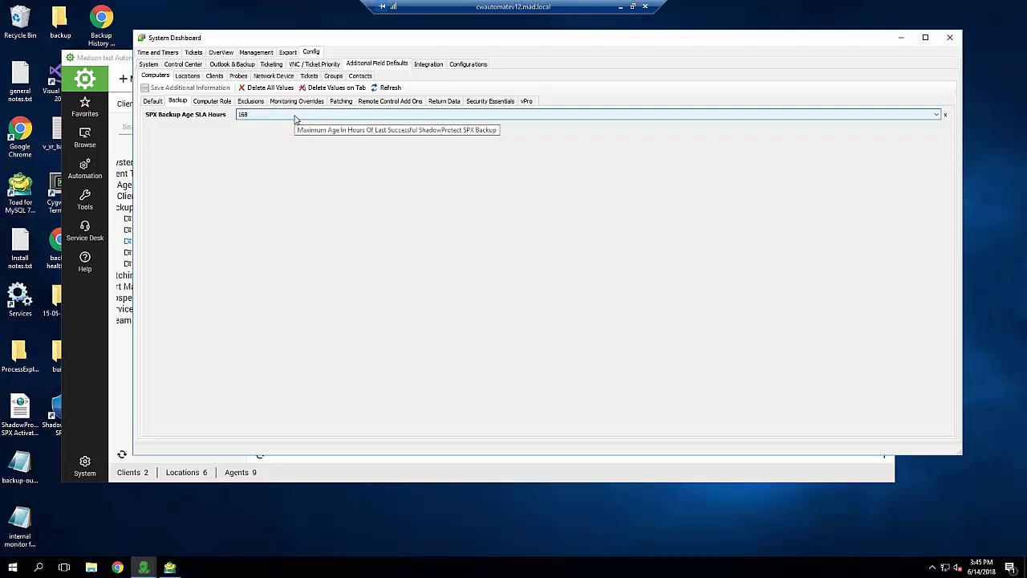
click(294, 131)
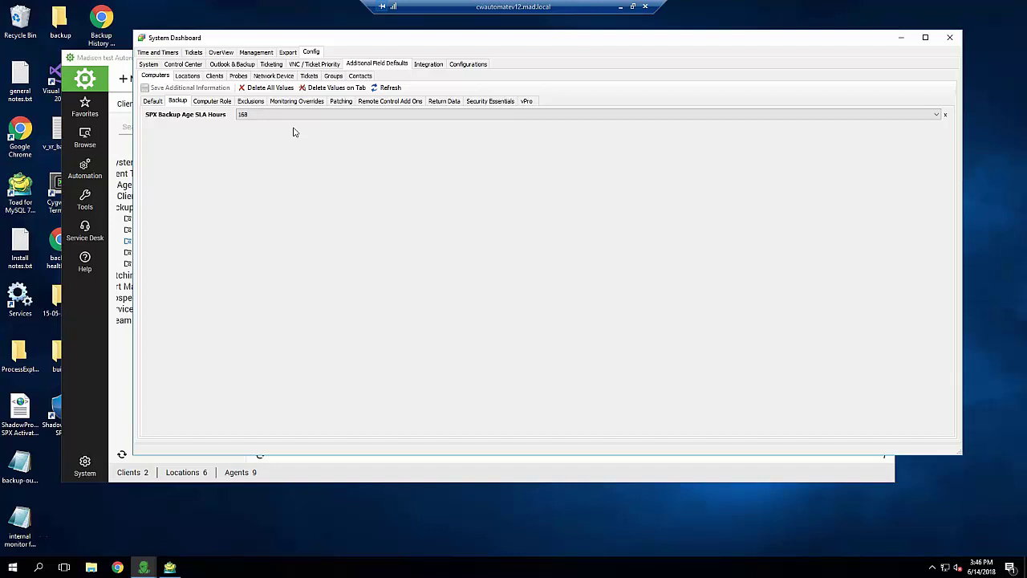
click(56, 532)
click(76, 530)
Open the Backup Software saved-searches folder, discarding an empty new search.
click(121, 369)
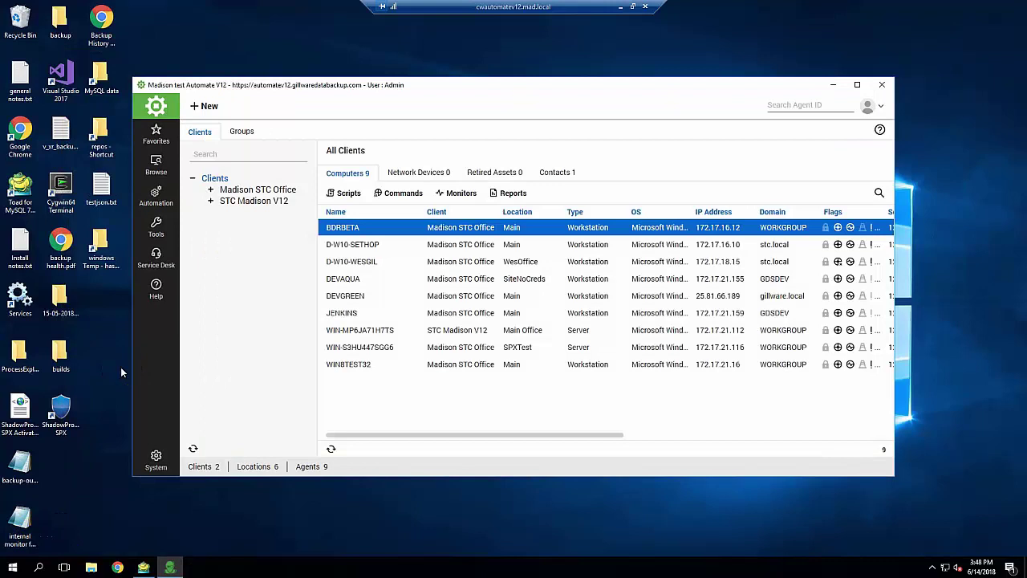
click(155, 195)
click(214, 255)
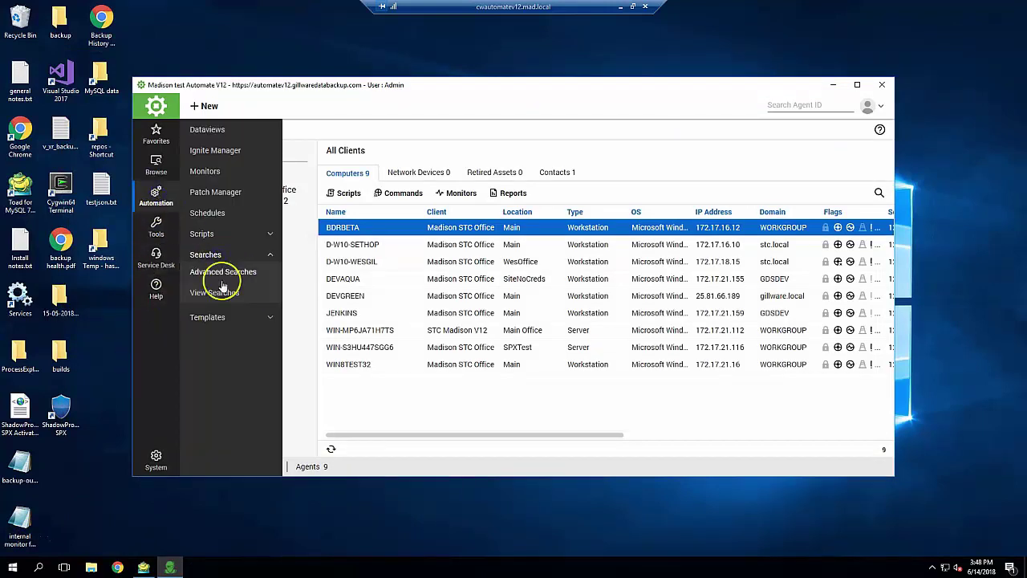
click(221, 295)
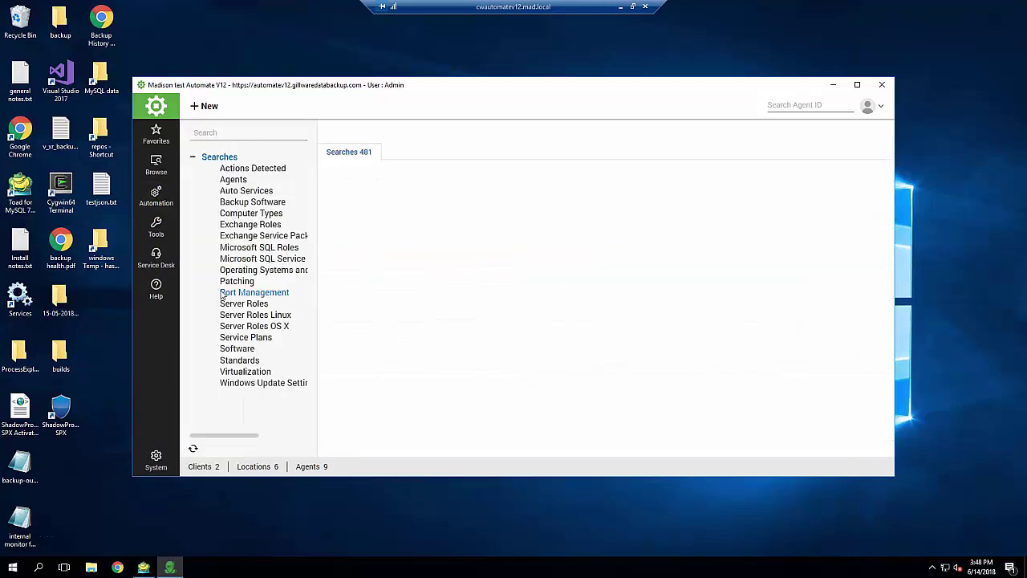
click(256, 203)
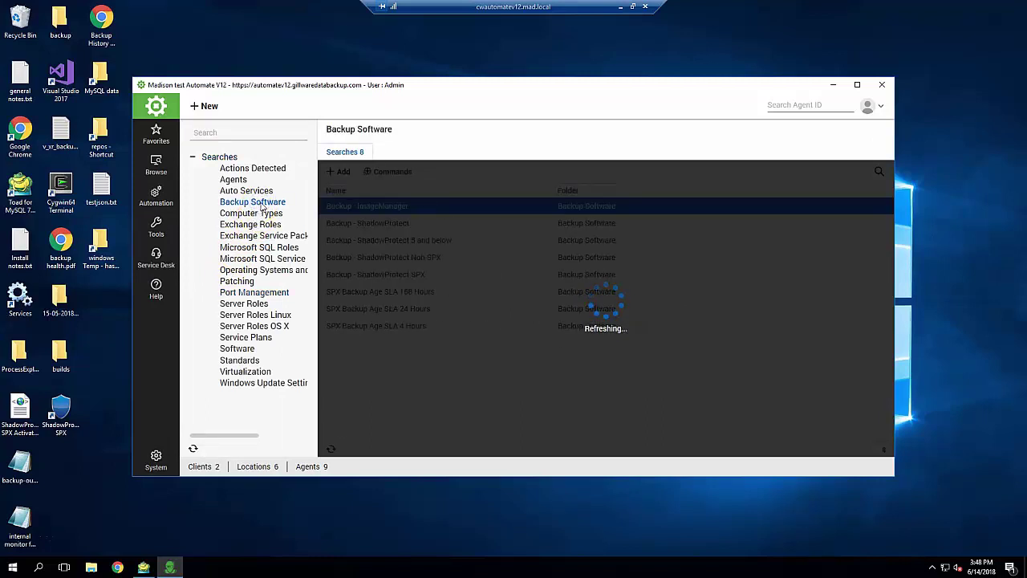
click(337, 174)
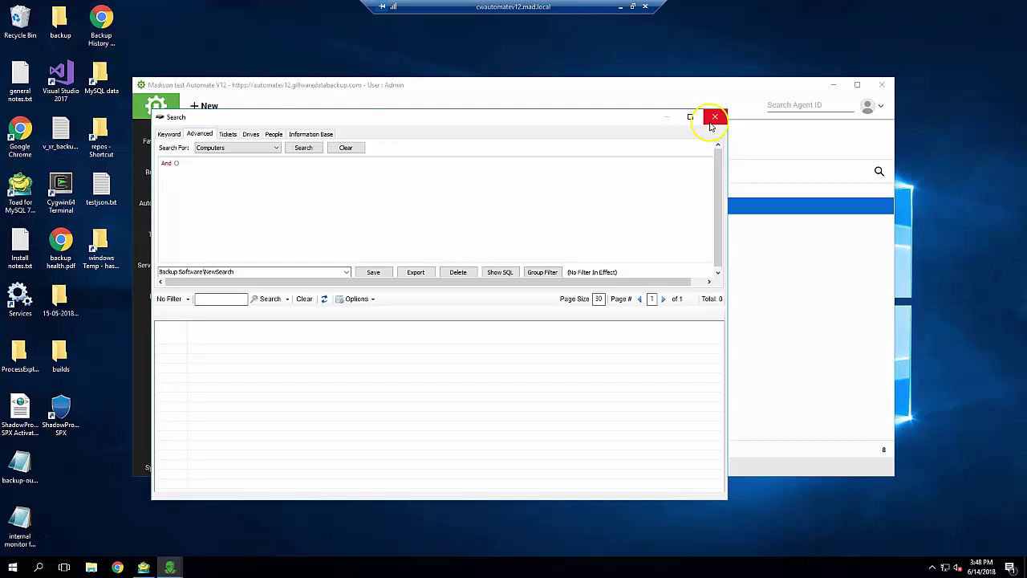
click(713, 117)
Review the SPX Backup Age SLA 168 Hours search criteria and its 7 results, then close it.
click(391, 294)
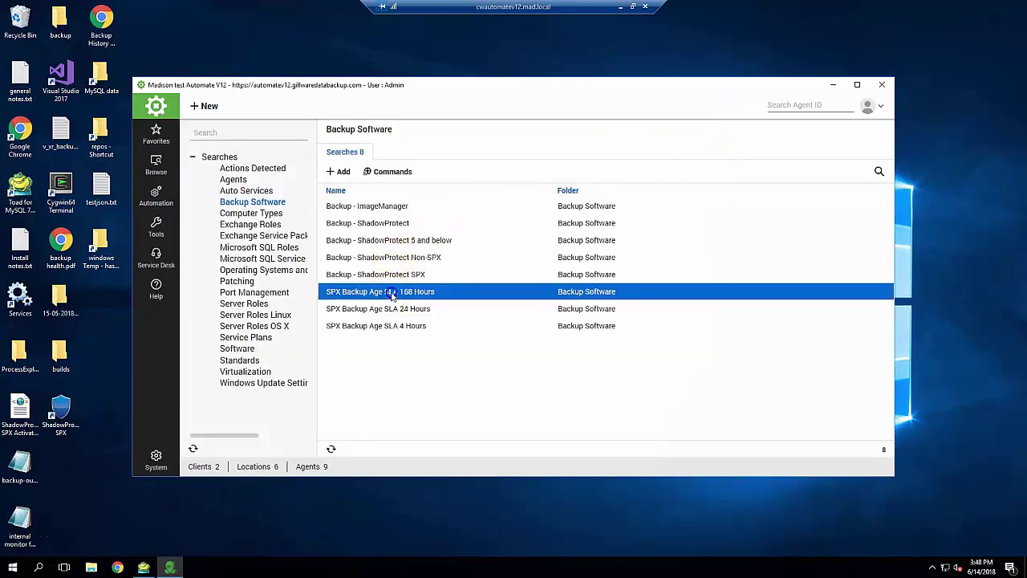
double_click(391, 293)
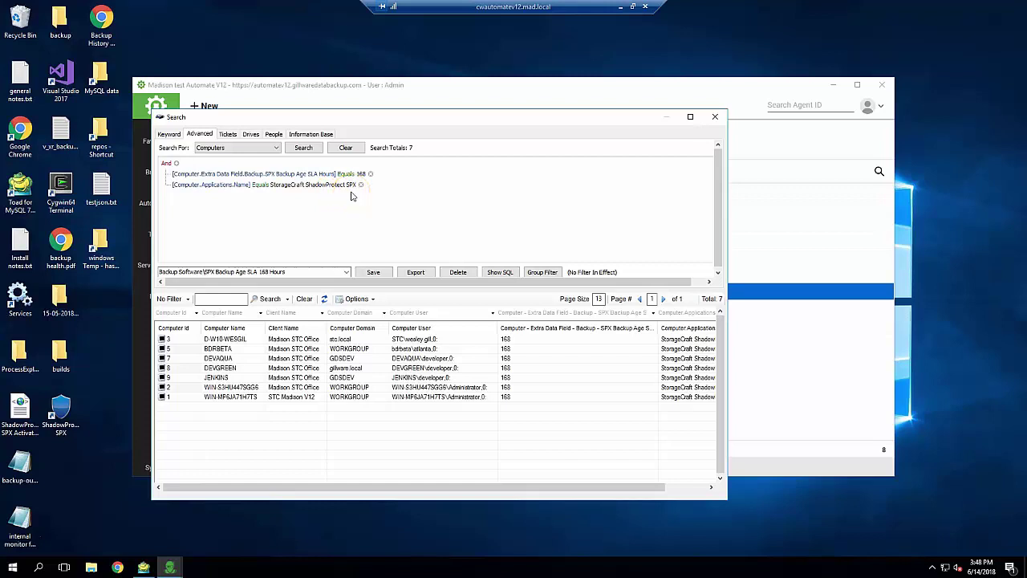
click(714, 117)
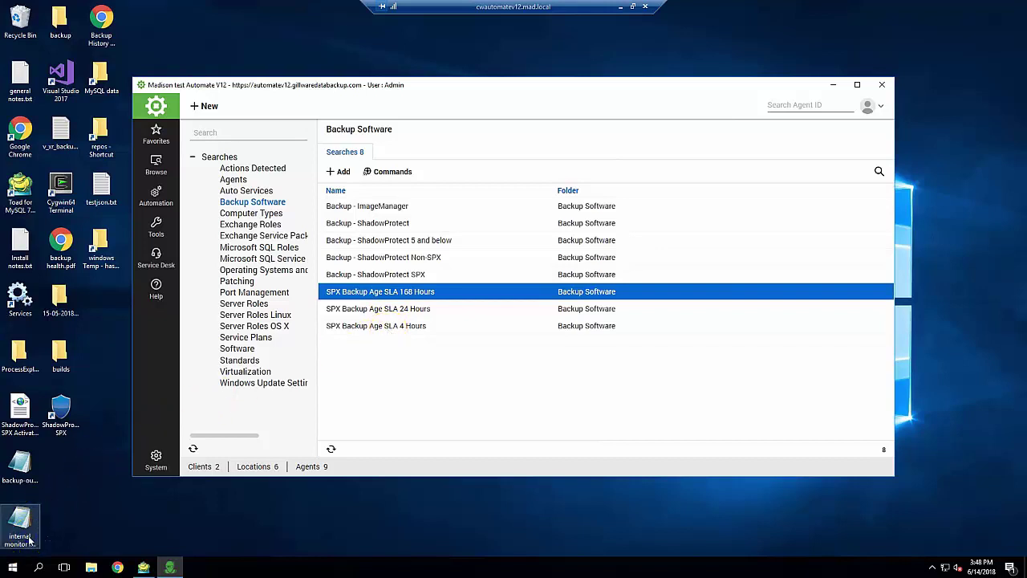
Expand Backup Management in the groups tree, widened to show full group names.
click(162, 172)
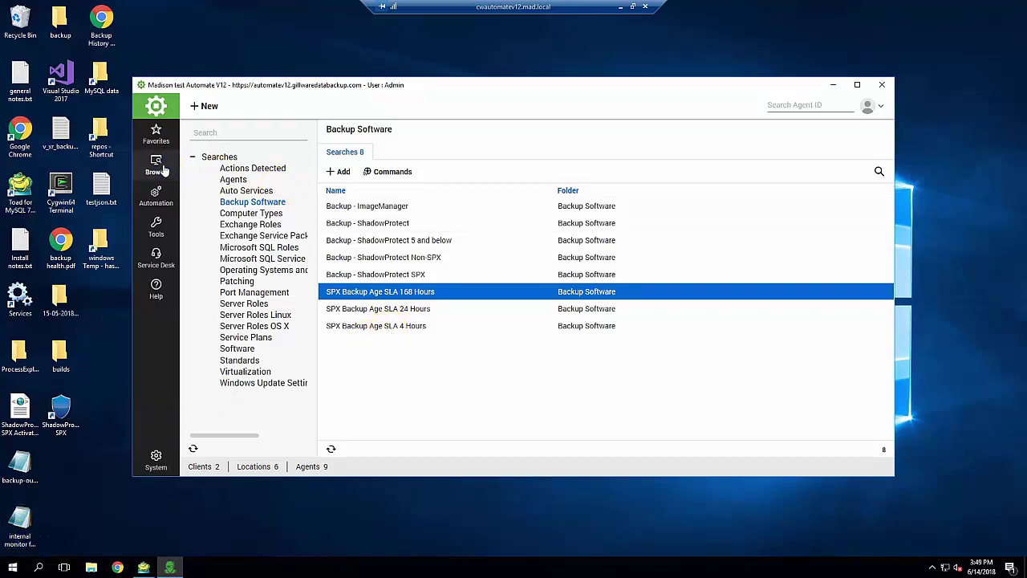
click(163, 171)
click(205, 106)
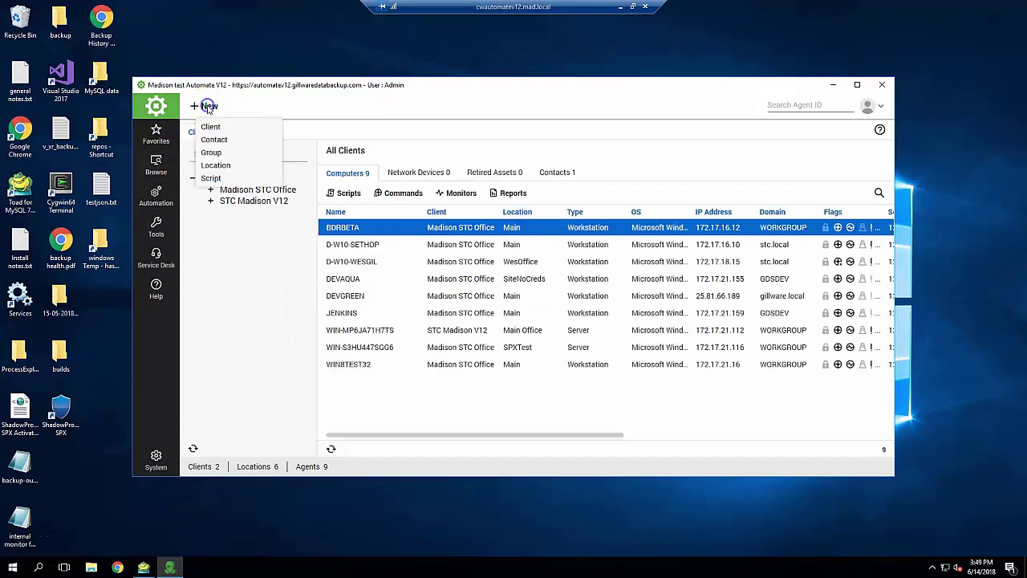
click(211, 153)
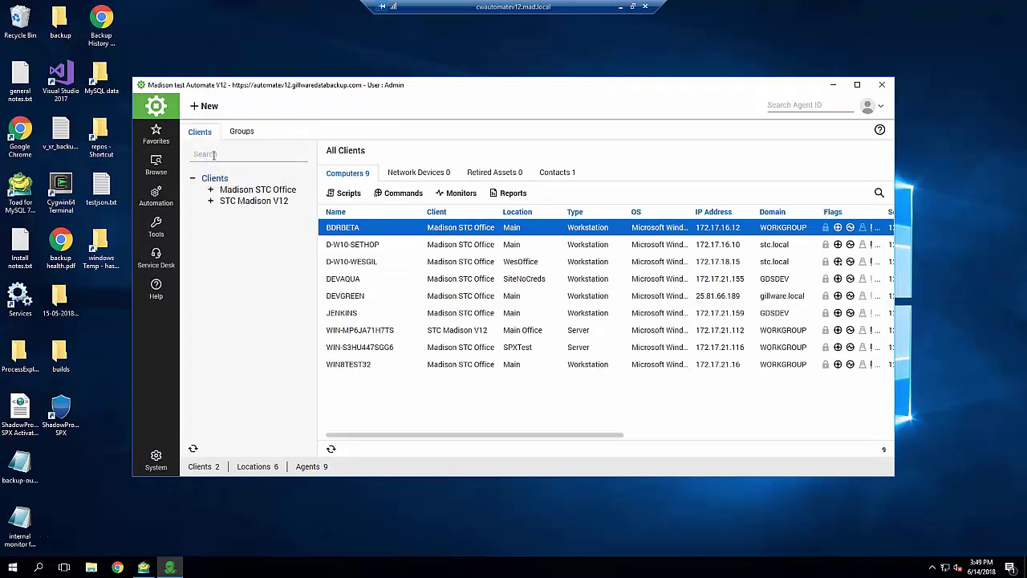
click(583, 386)
click(242, 132)
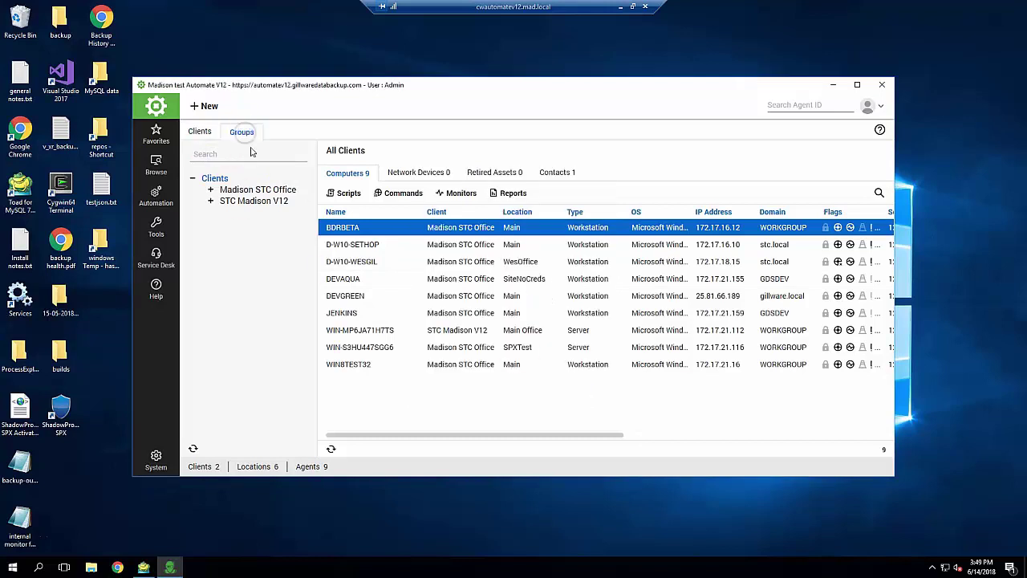
click(210, 234)
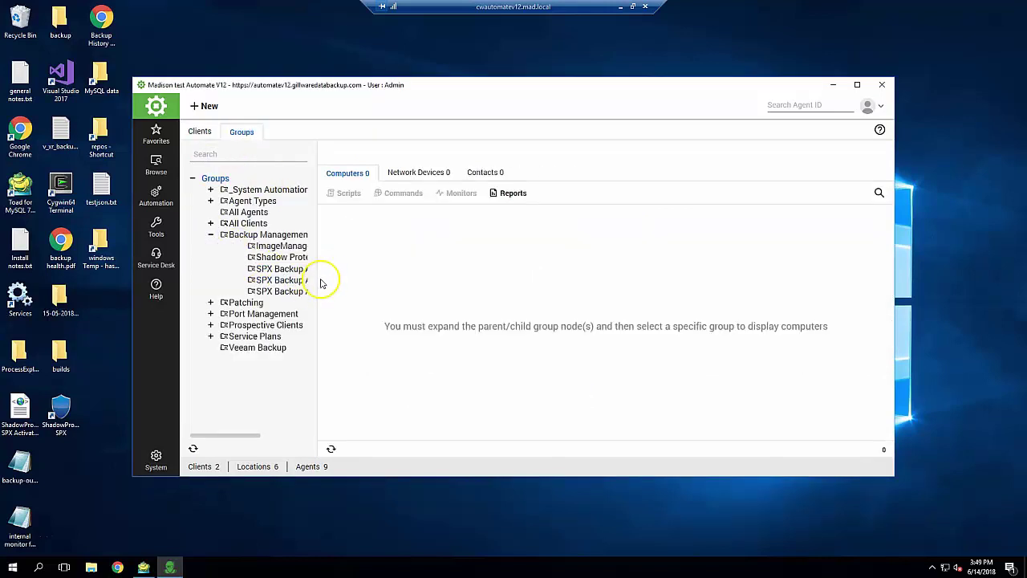
drag(315, 278, 426, 280)
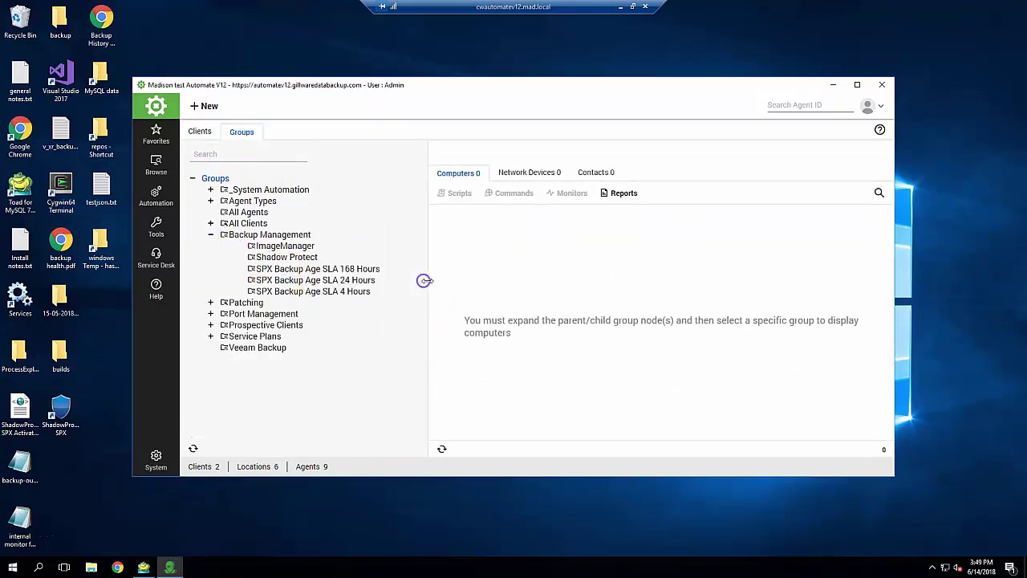
Open the SPX Backup Age SLA 168 Hours group and preview its 7 auto-joined computers.
click(353, 269)
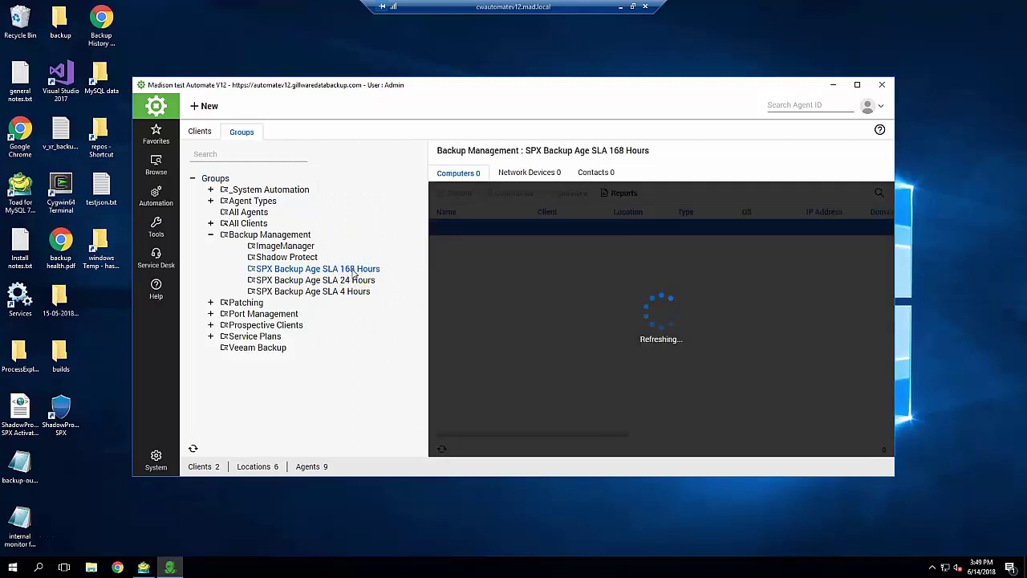
double_click(353, 271)
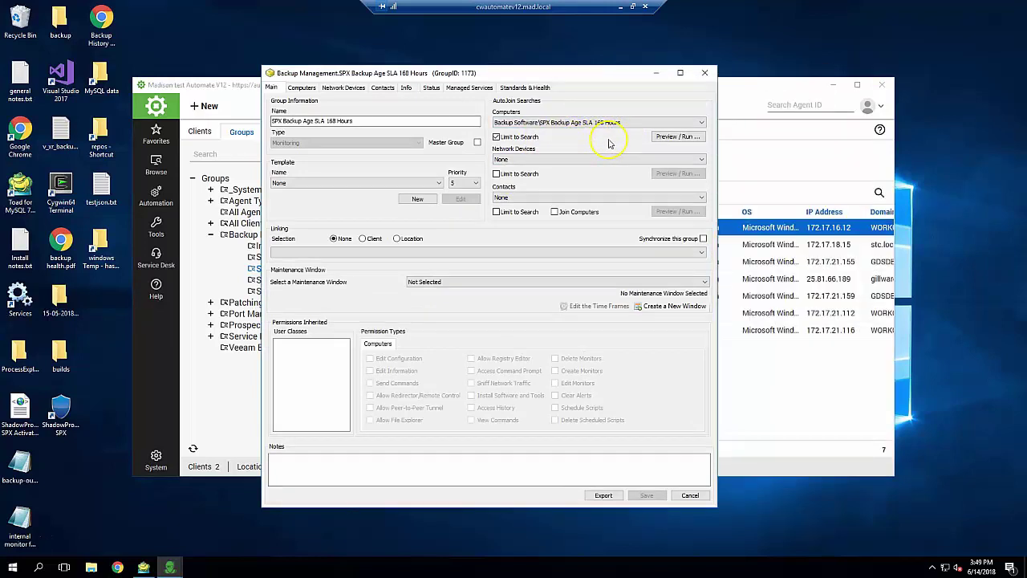
click(666, 138)
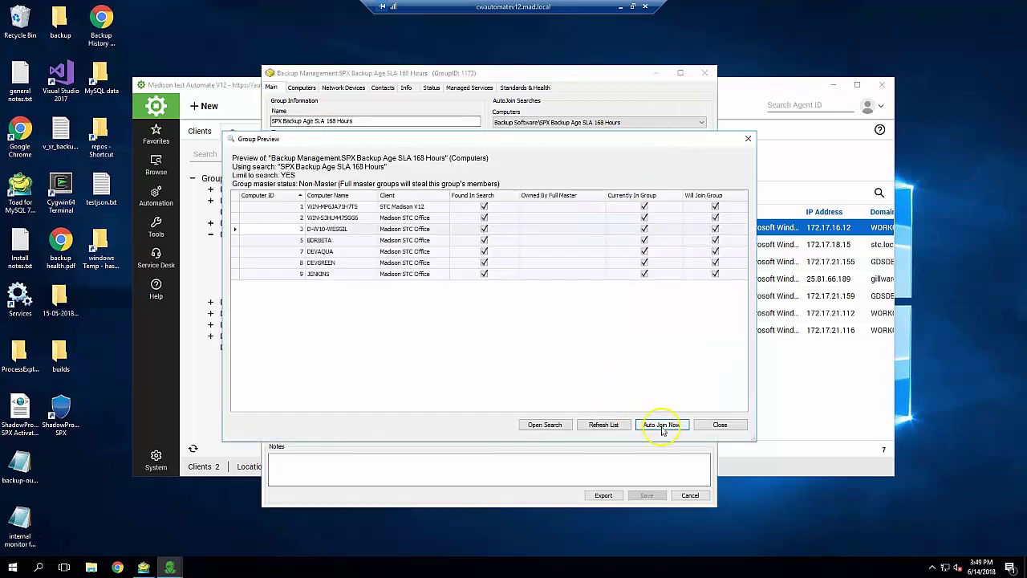
click(720, 424)
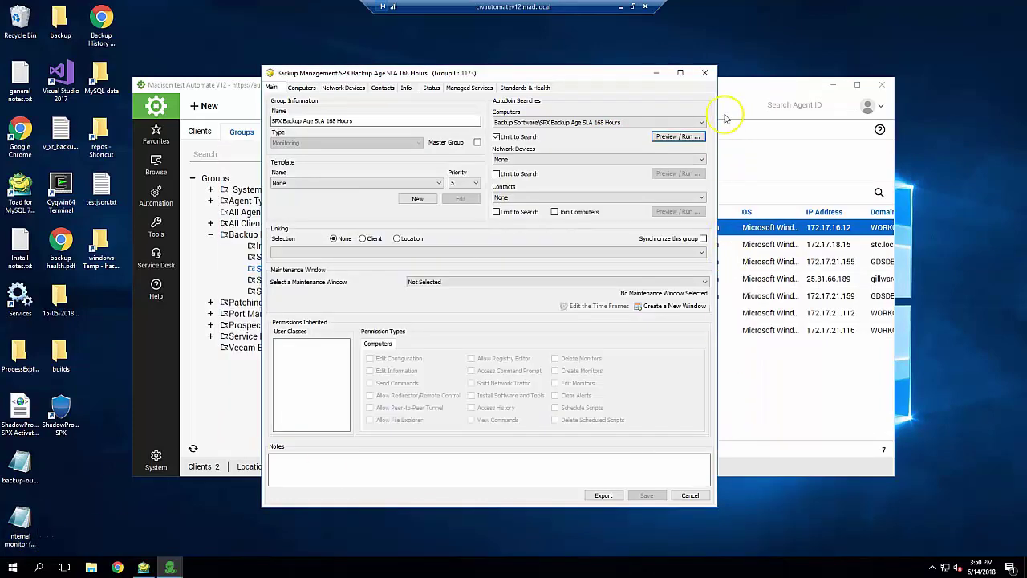
click(705, 74)
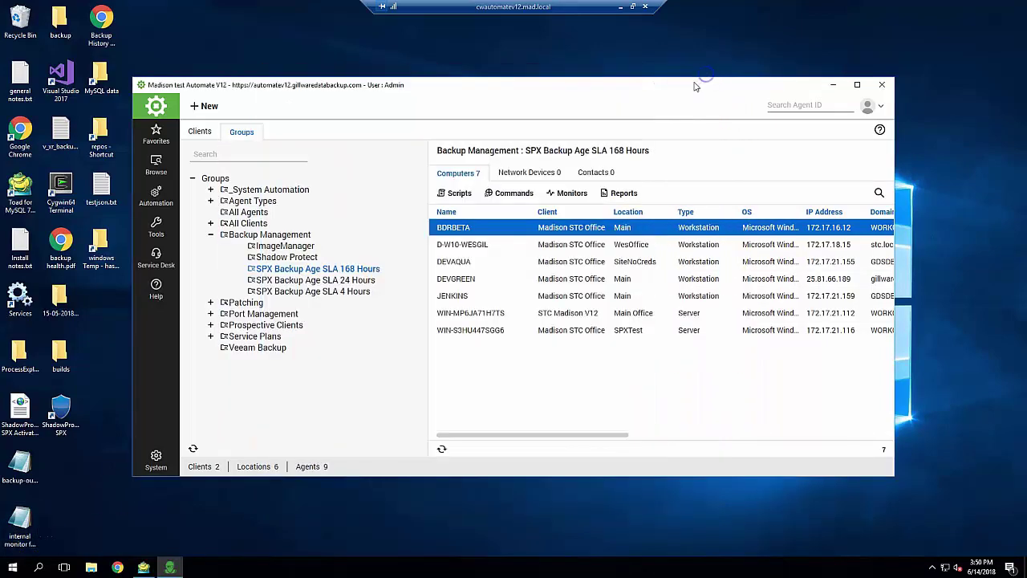
Open the Internal Monitors list in All Monitors.
click(156, 197)
click(207, 170)
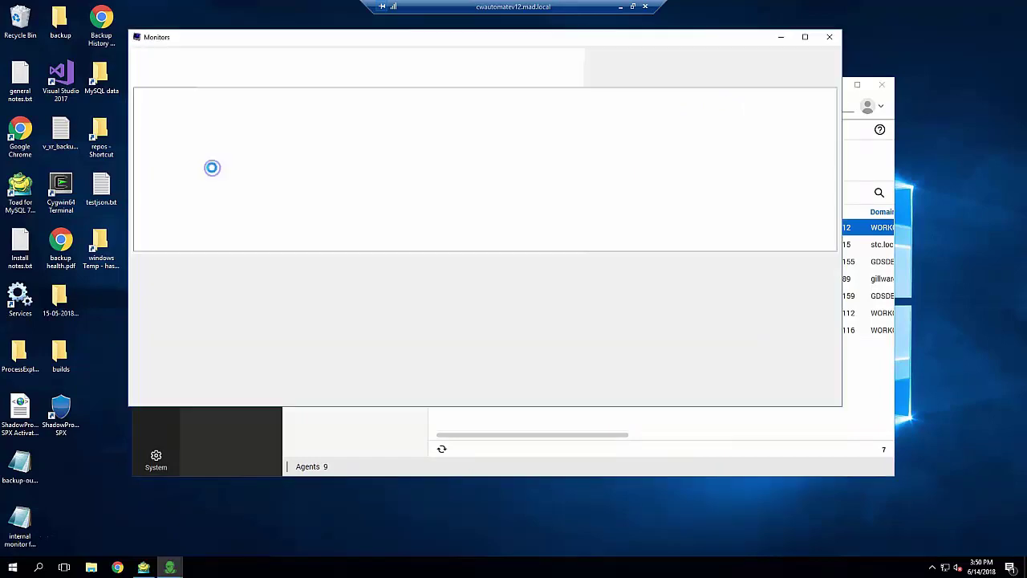
click(375, 55)
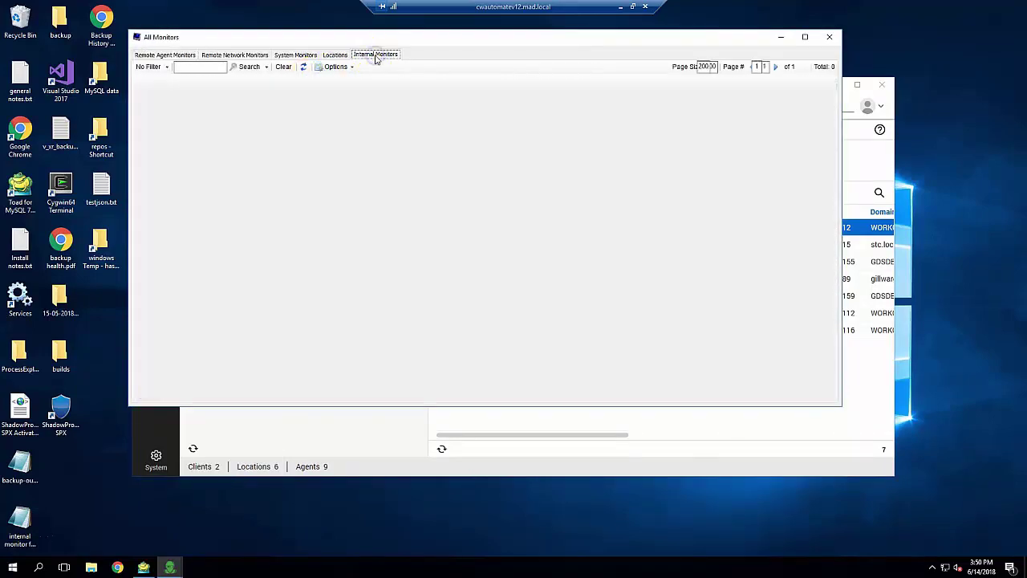
click(194, 151)
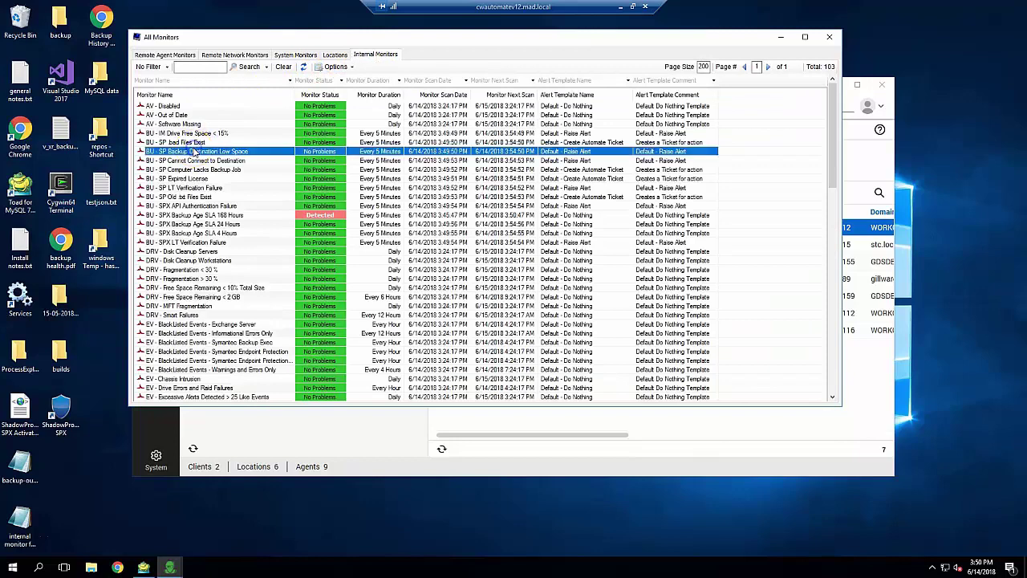
Start a new internal monitor, then discard it without saving.
right_click(194, 150)
click(221, 153)
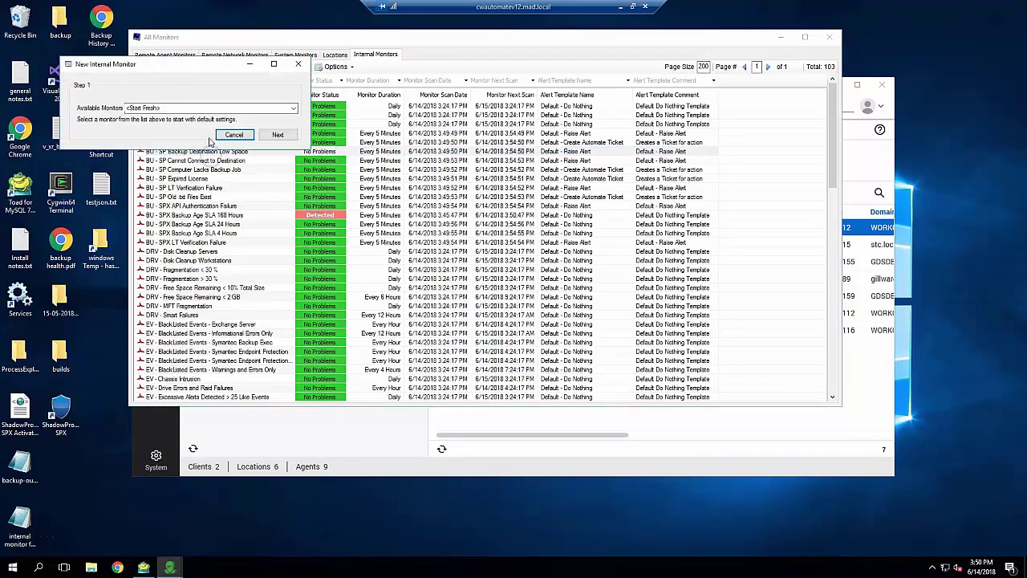
click(277, 134)
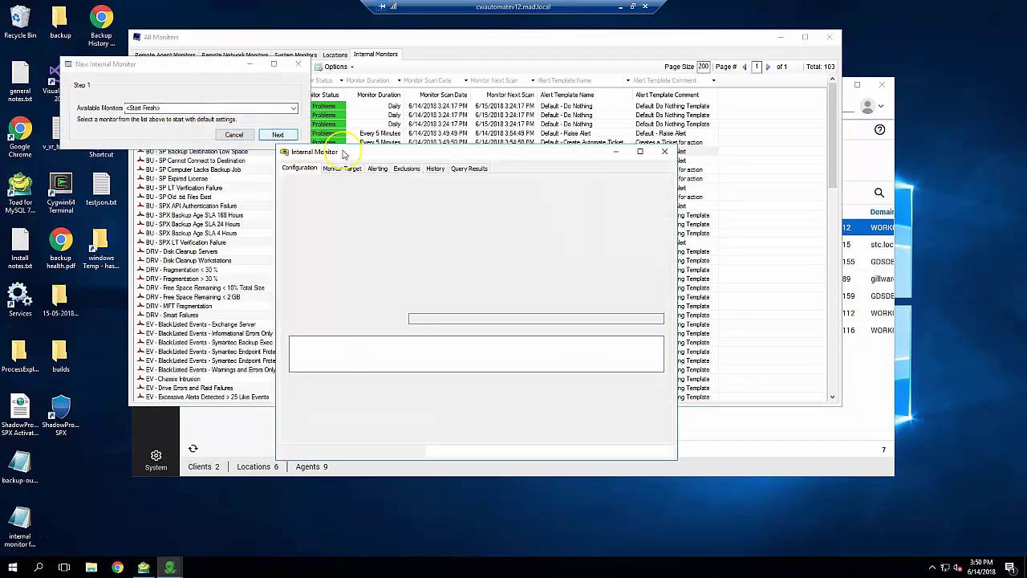
click(663, 152)
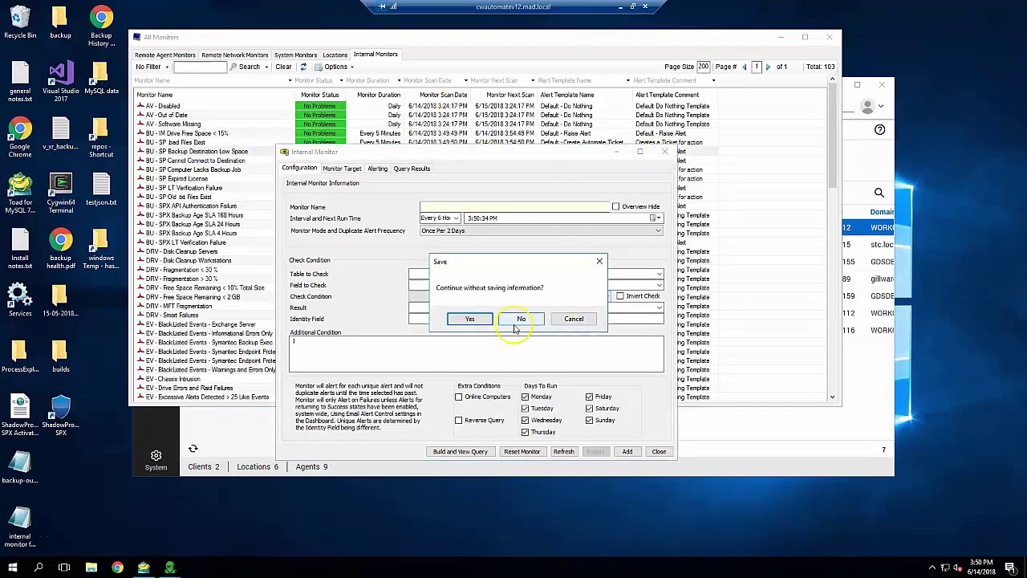
click(473, 319)
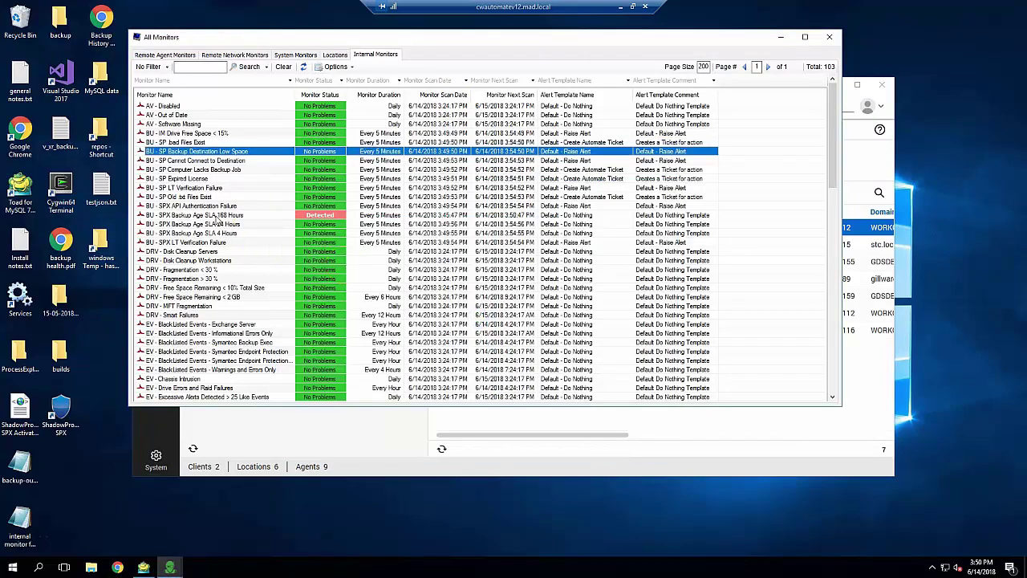
Open the BU - SPX Backup Age SLA 168 Hours monitor and view its BackupAgeHours GreaterThan 168 configuration.
double_click(216, 215)
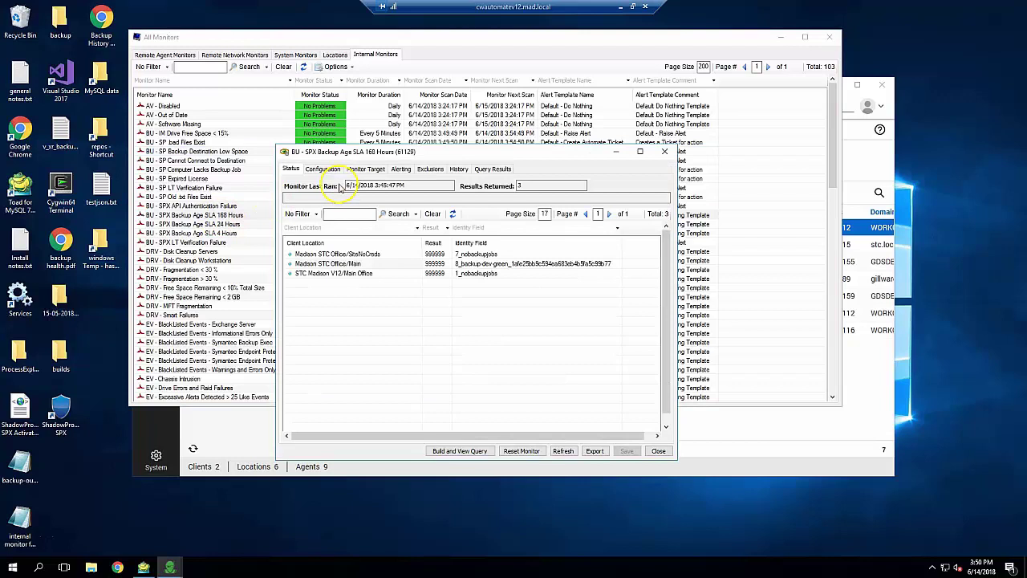
click(329, 169)
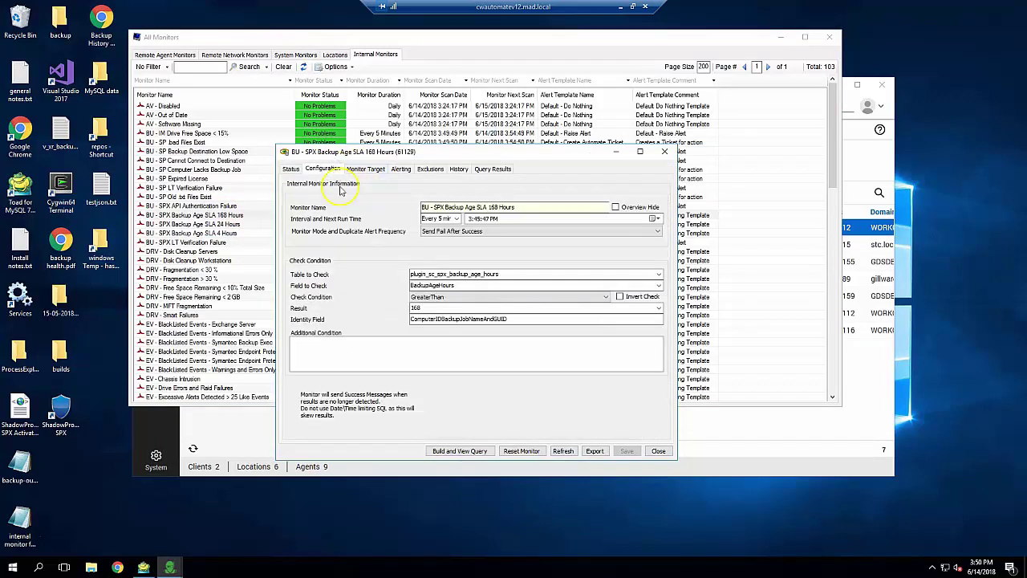
click(485, 207)
Check the monitor targets the Backup Management.SPX Backup Age SLA 168 Hours group, then refresh.
click(368, 170)
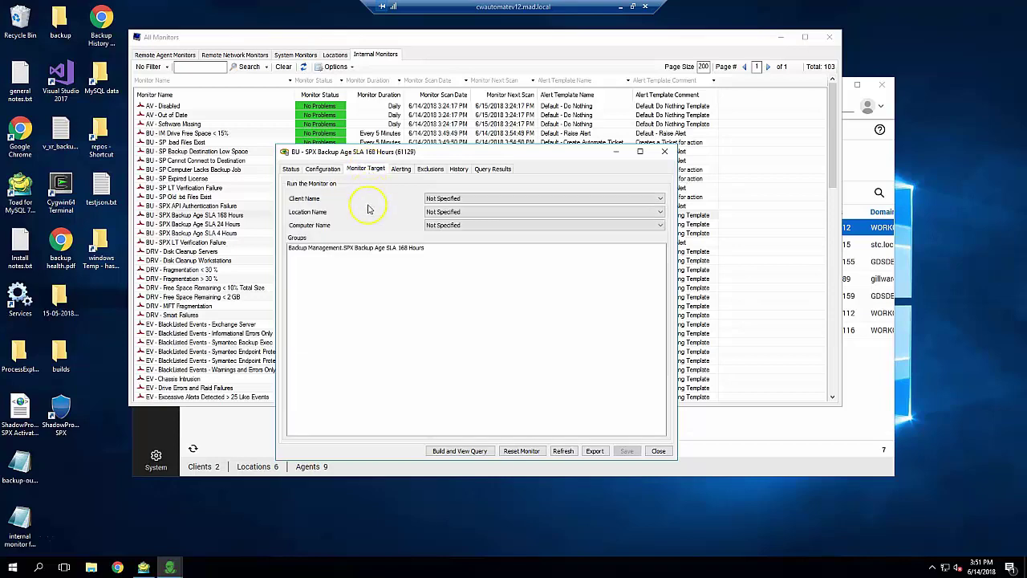
click(360, 259)
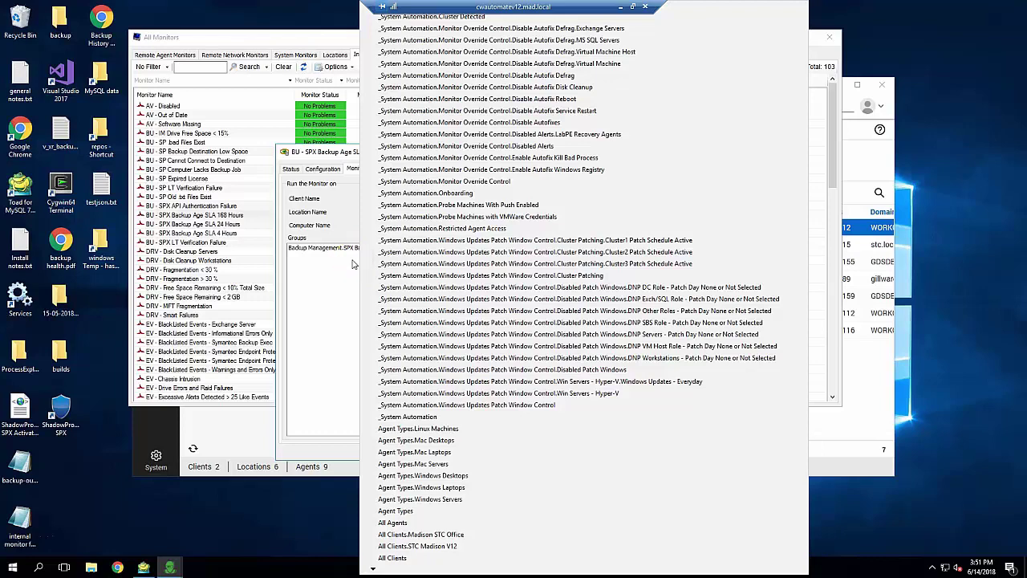
click(353, 264)
click(353, 250)
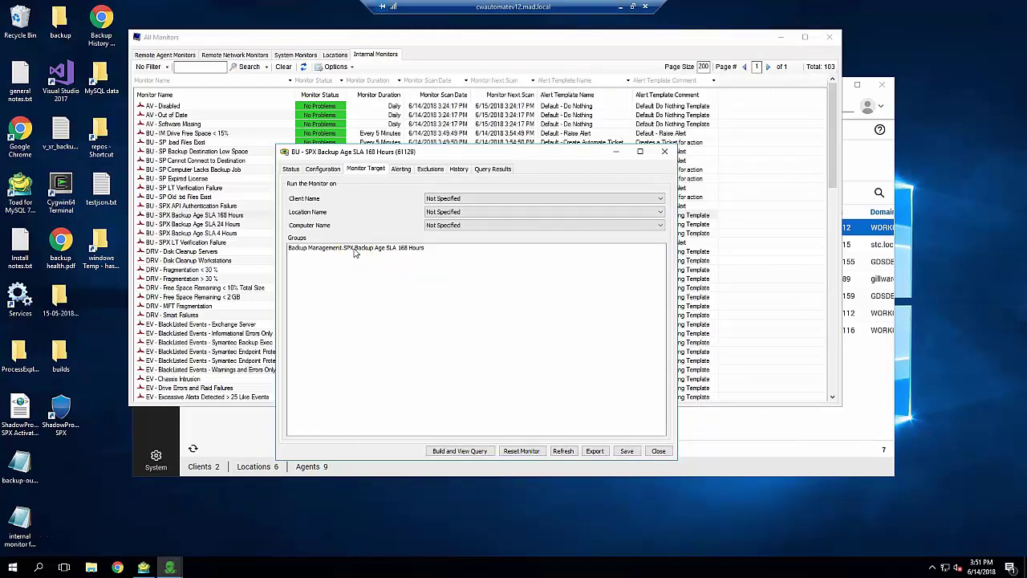
click(565, 451)
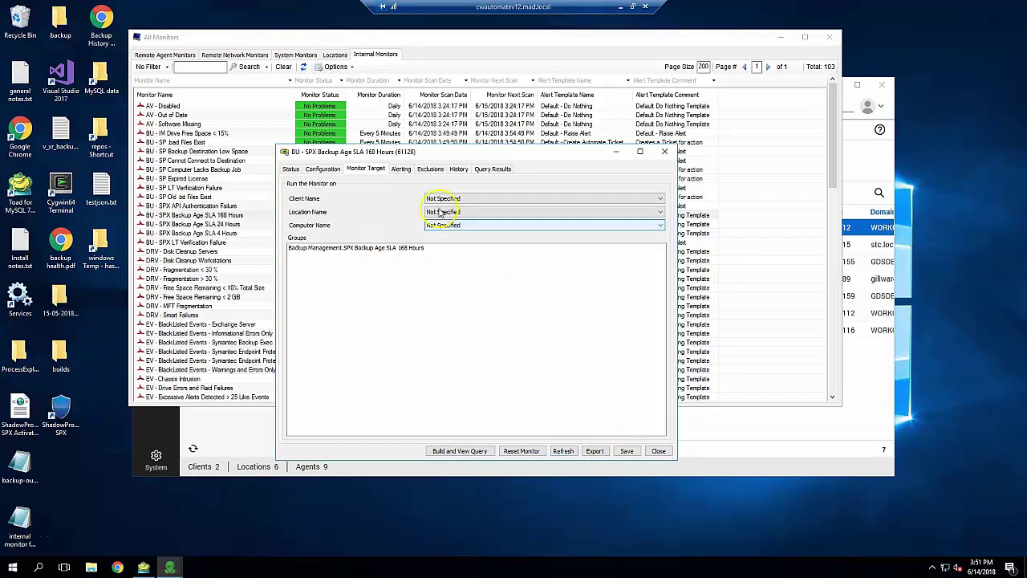
Review the Default - Do Nothing alert template and the success and failure subjects and messages.
click(401, 169)
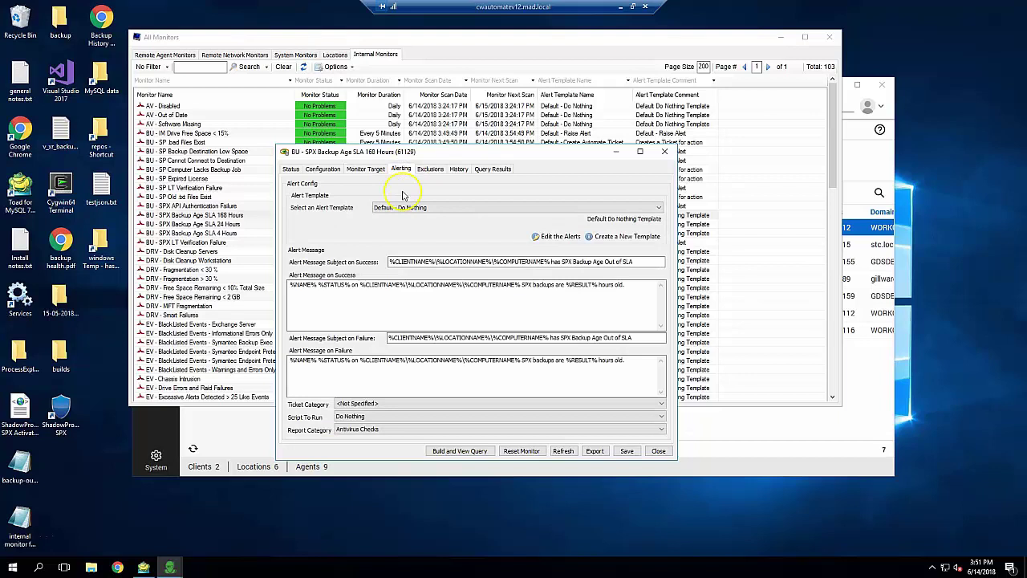
click(414, 260)
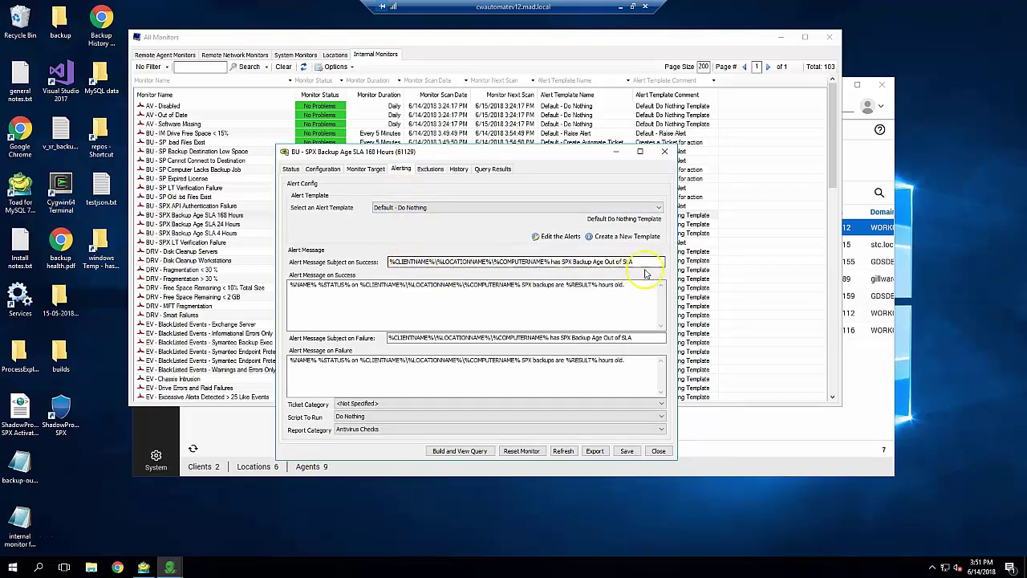
click(641, 338)
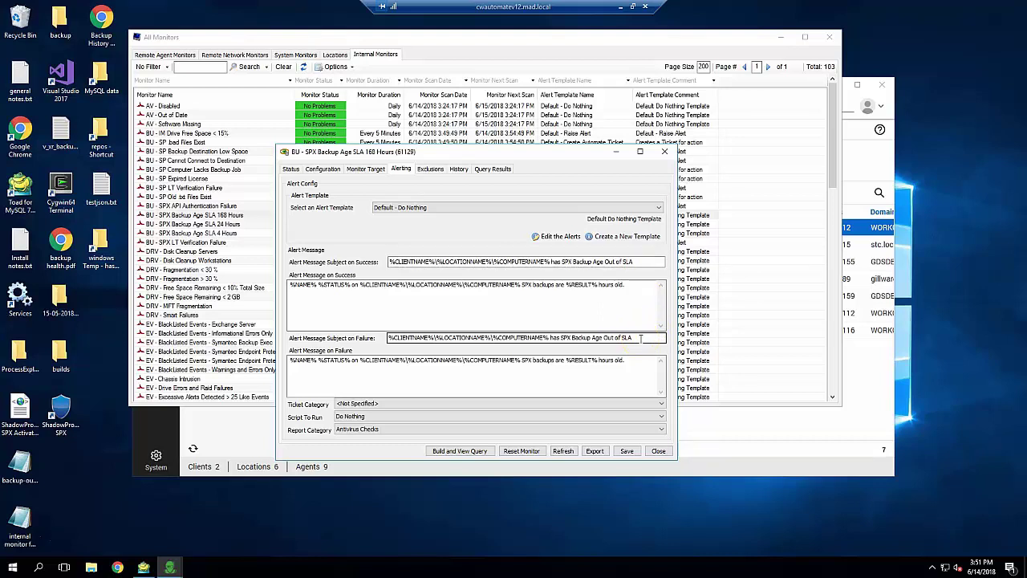
click(562, 263)
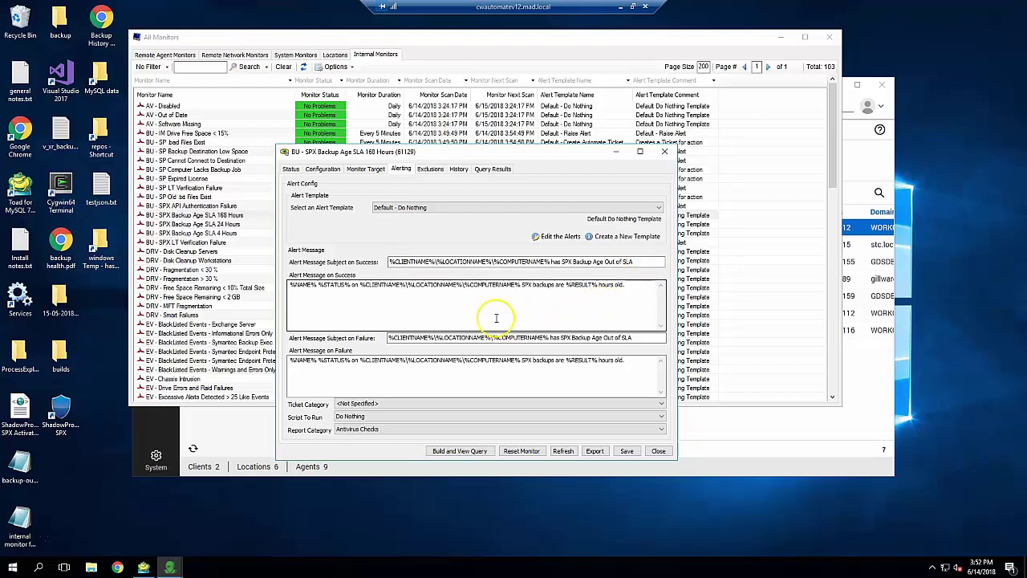
click(389, 338)
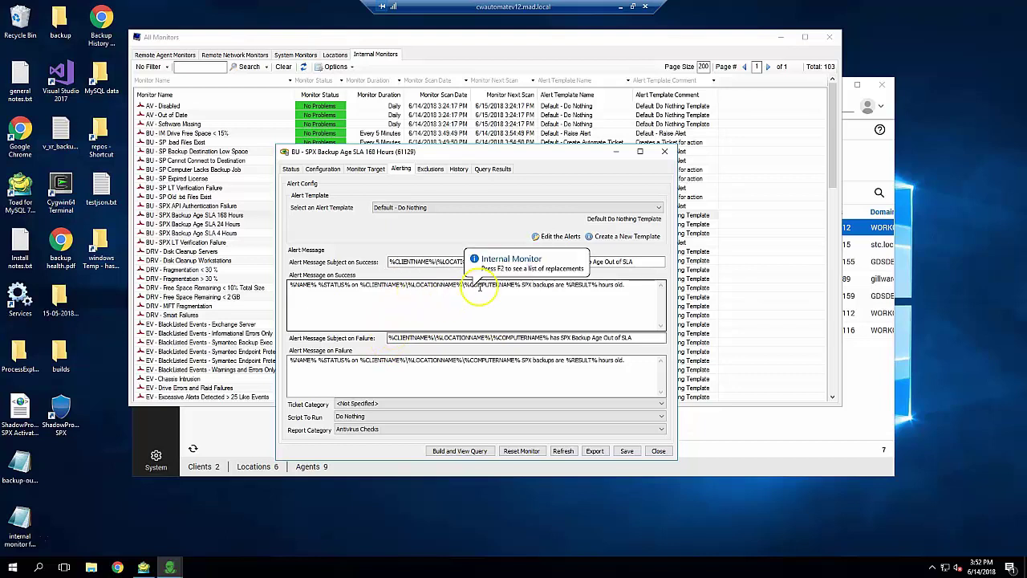
click(620, 286)
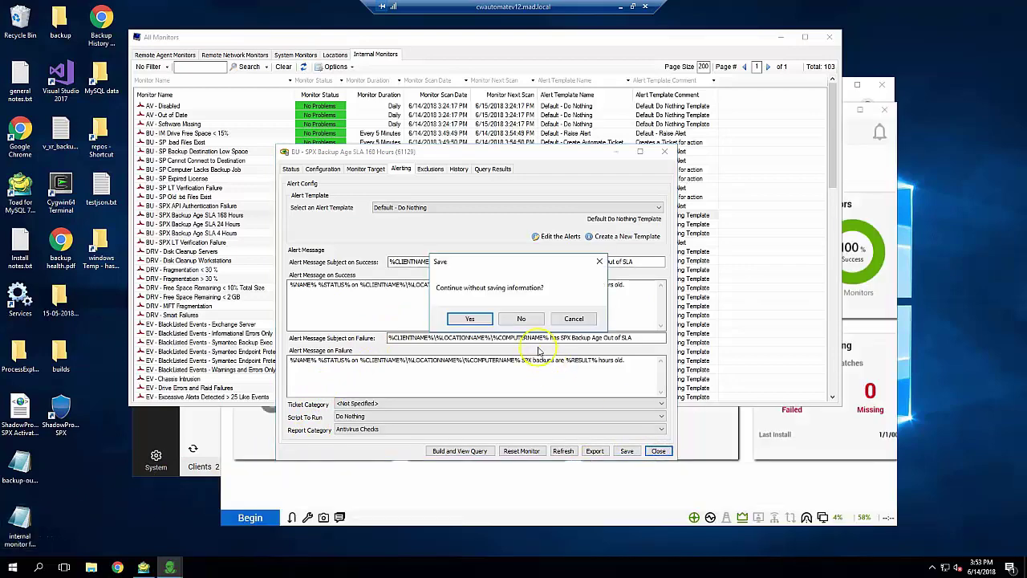
Discard the monitor edits, then save SPXTest's SPX Backup Age SLA Hours as 4 instead of 168.
click(475, 319)
click(829, 37)
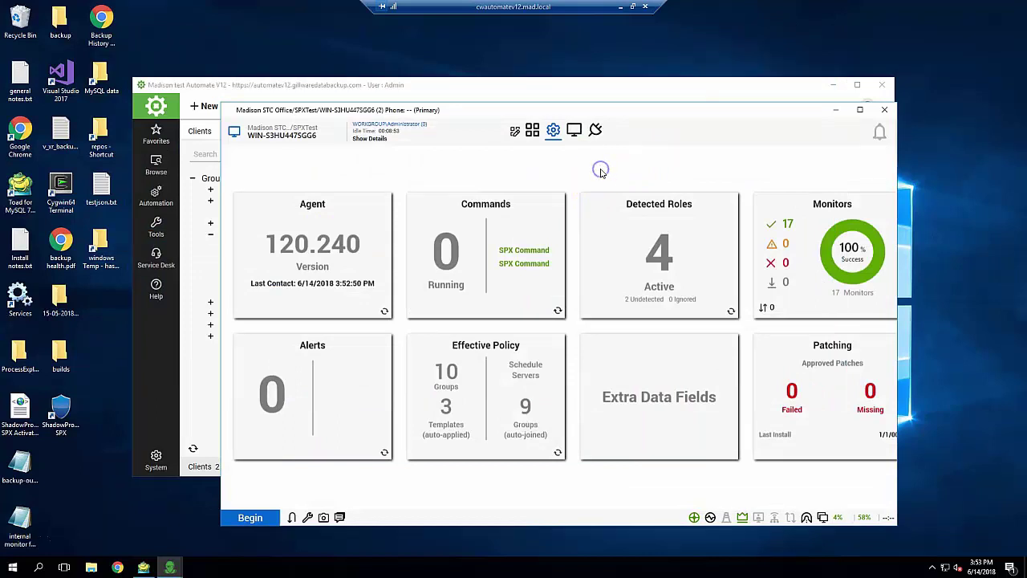
click(554, 131)
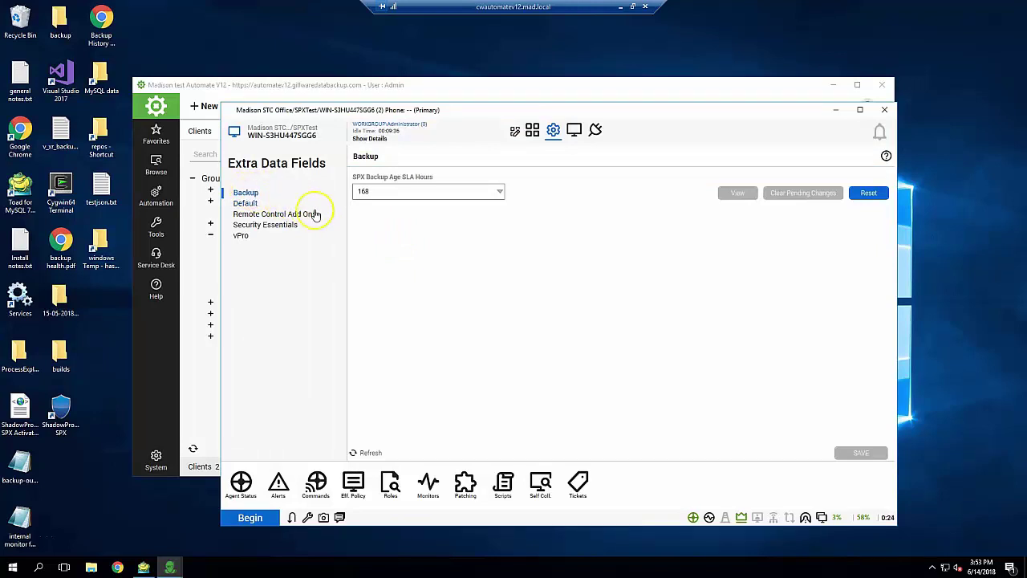
click(498, 193)
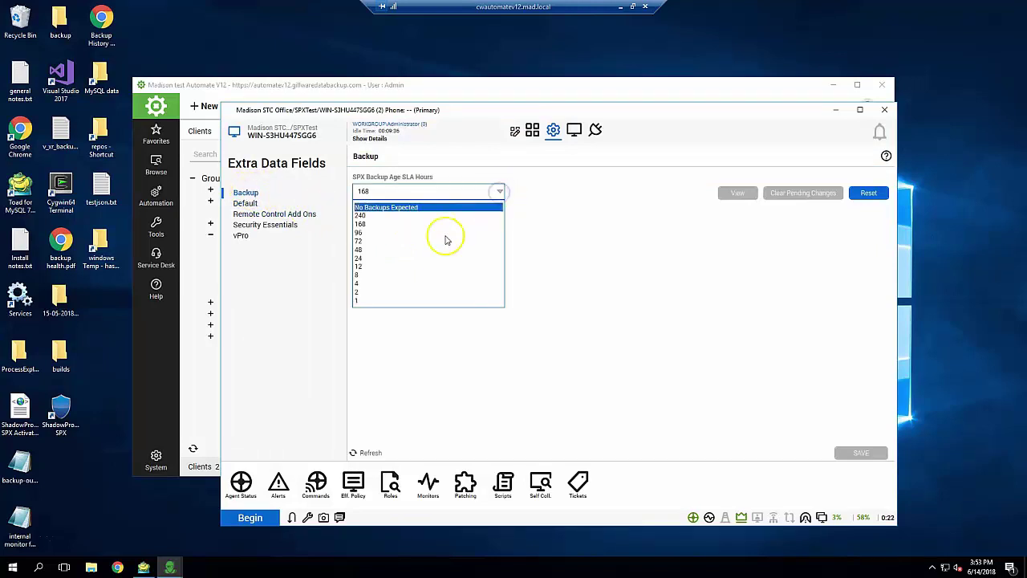
click(371, 284)
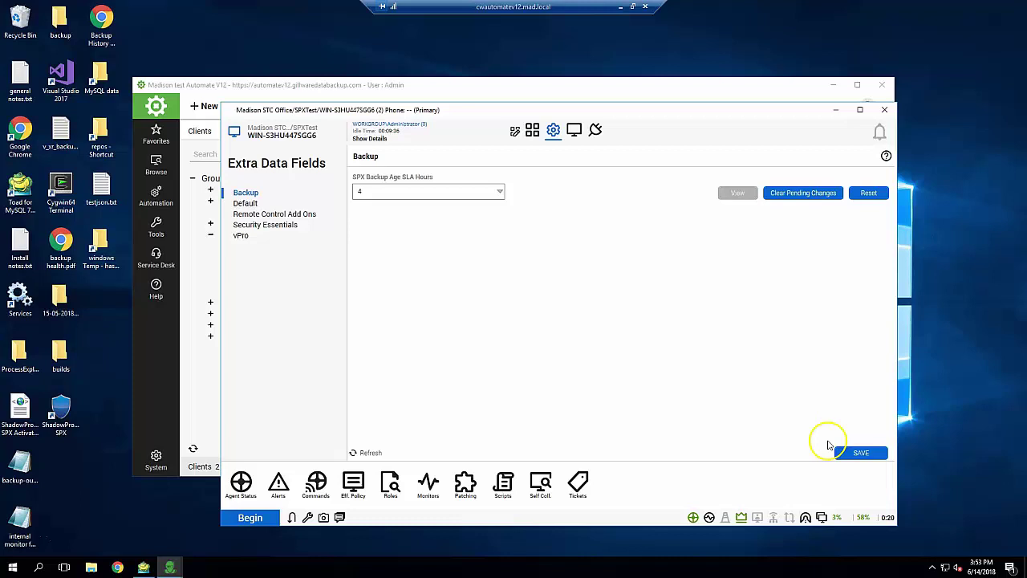
click(855, 455)
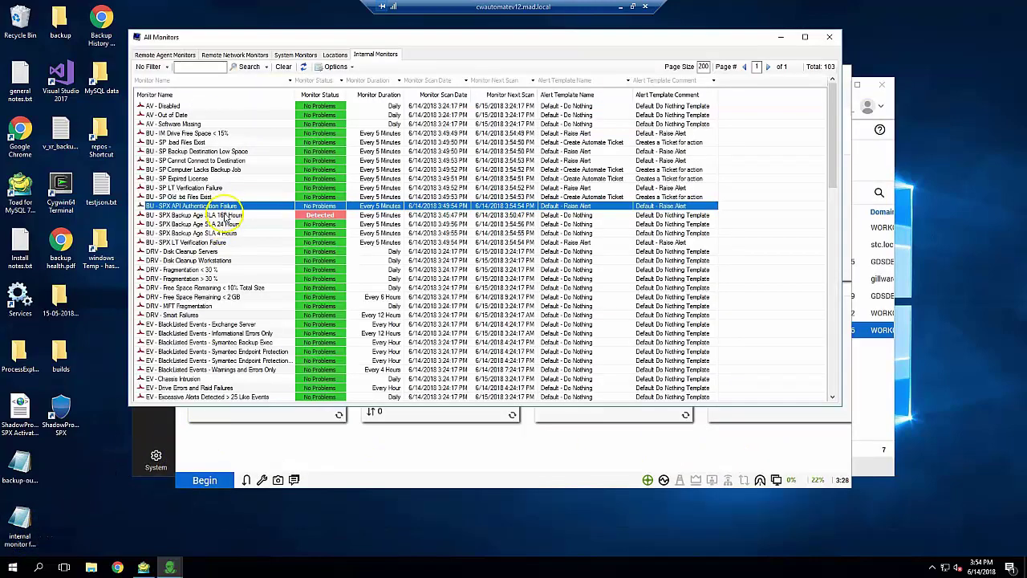
Save DEVAQUA's SLA field and recheck the SPX Backup Age SLA 168 Hours monitor's results.
click(224, 216)
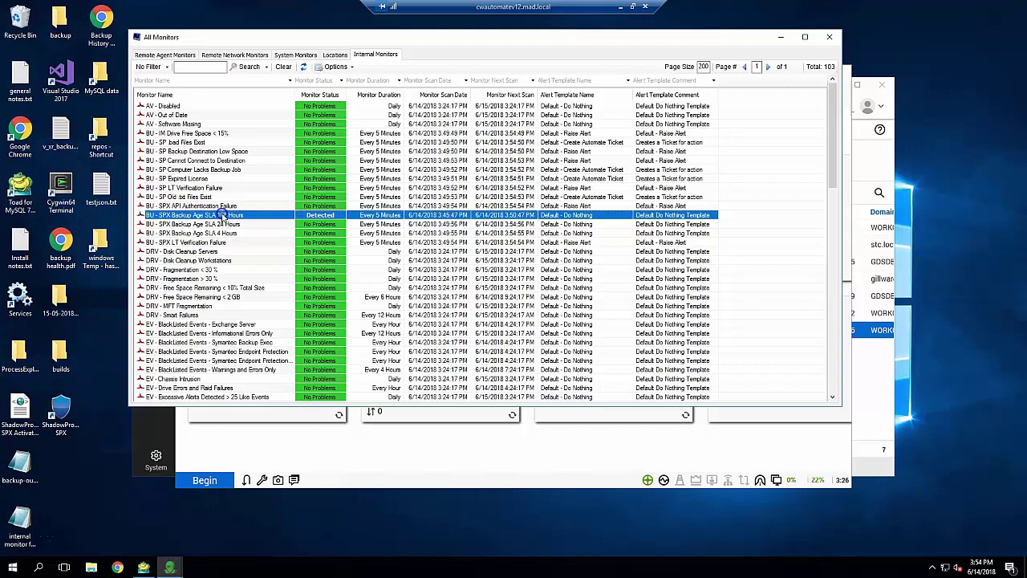
double_click(223, 215)
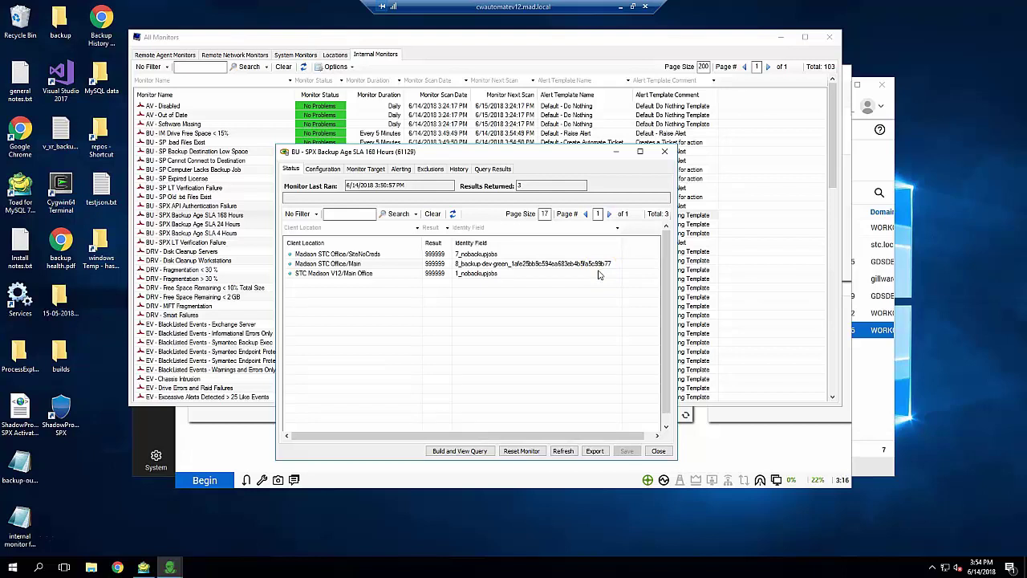
click(216, 446)
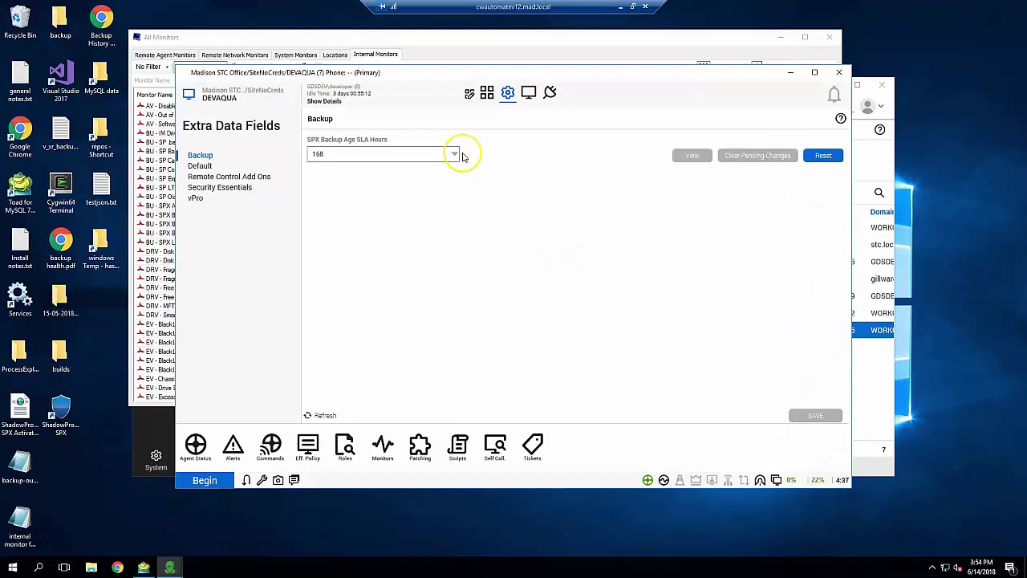
click(806, 415)
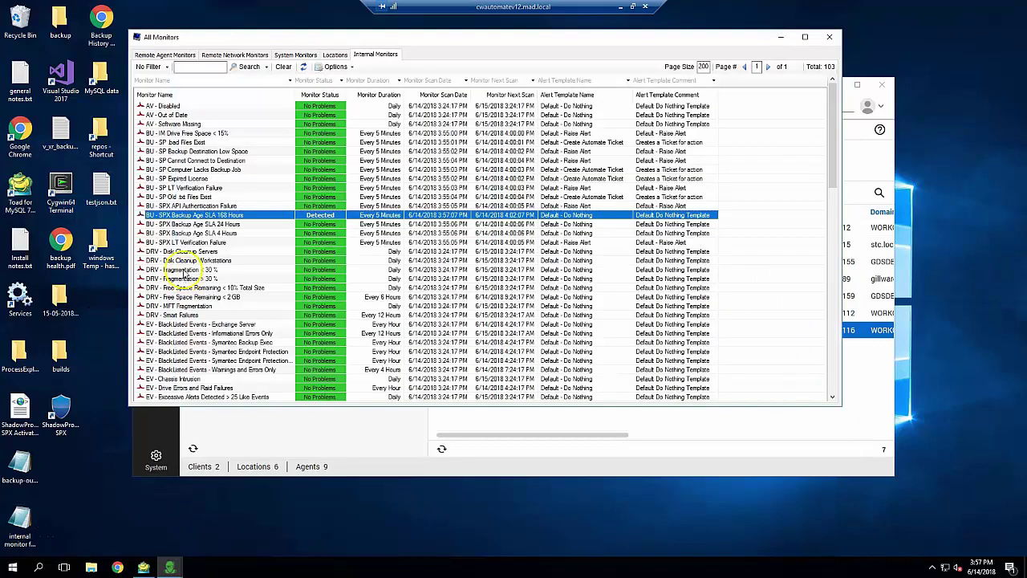
double_click(207, 215)
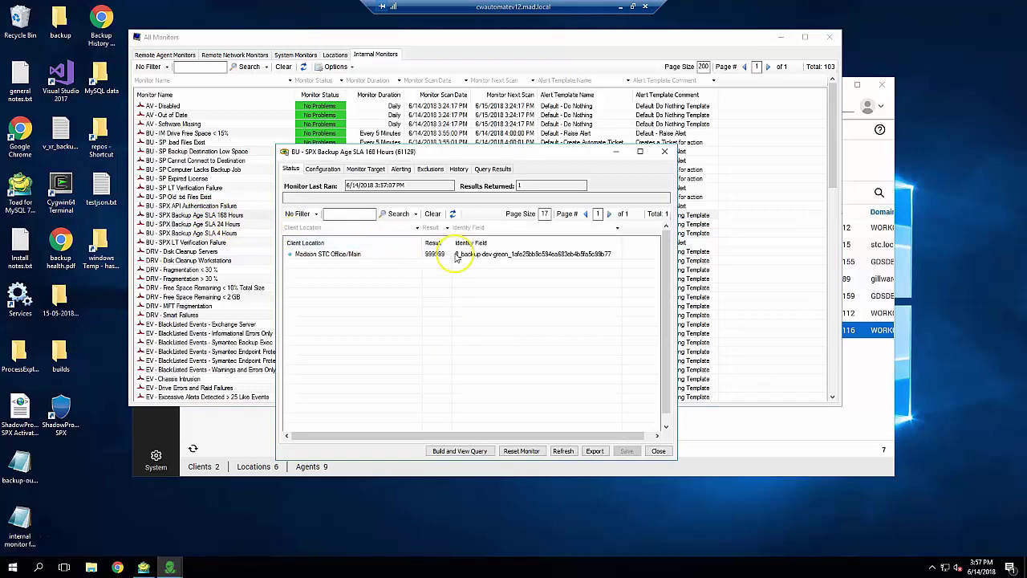
Open the DEVGREEN computer by searching agent ID 8.
click(742, 433)
click(794, 104)
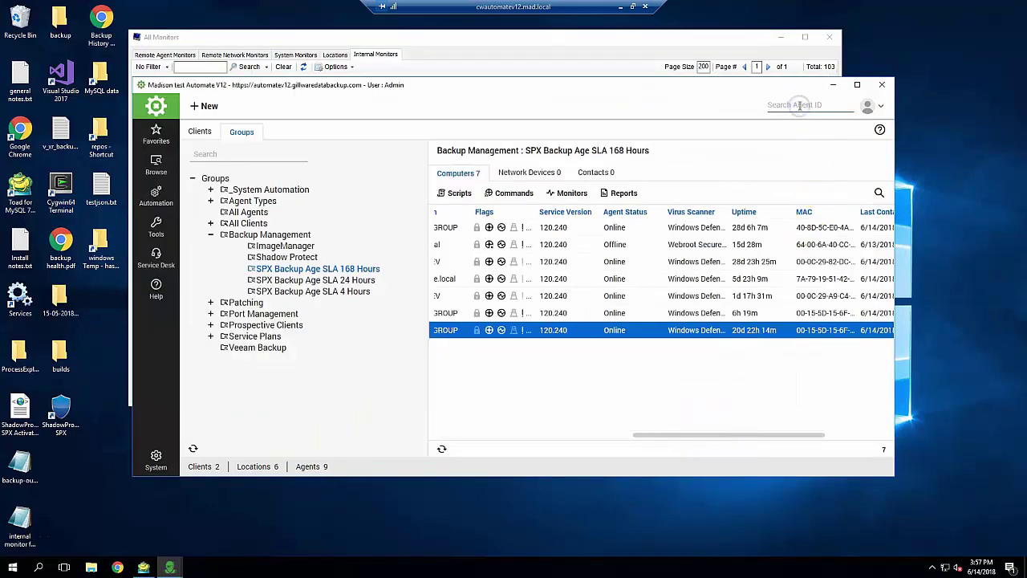
text(8)
key(Return)
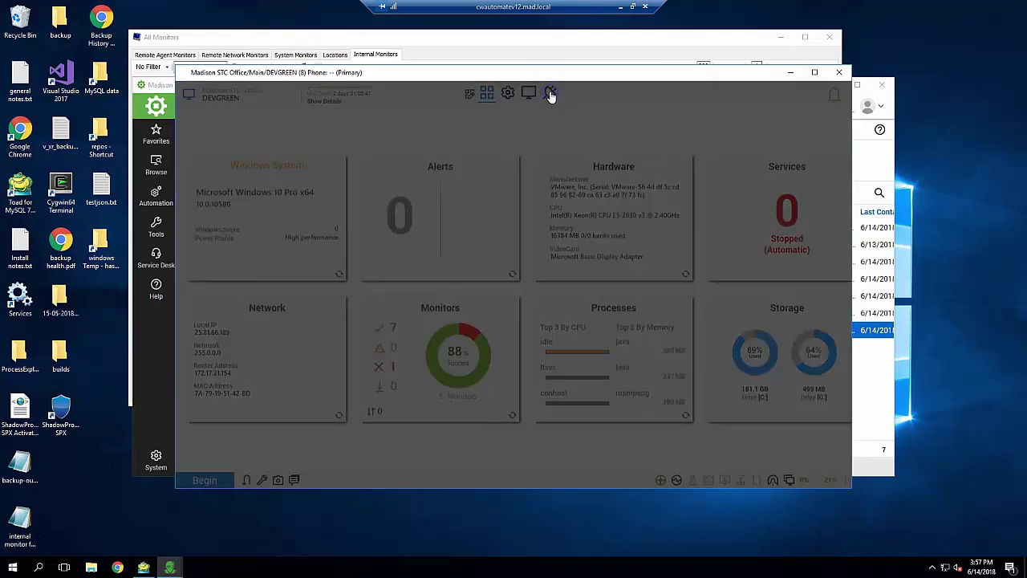
Show DEVGREEN's StorageCraft tile: 0 running, 1 failed, no last success, Unlicensed.
click(550, 94)
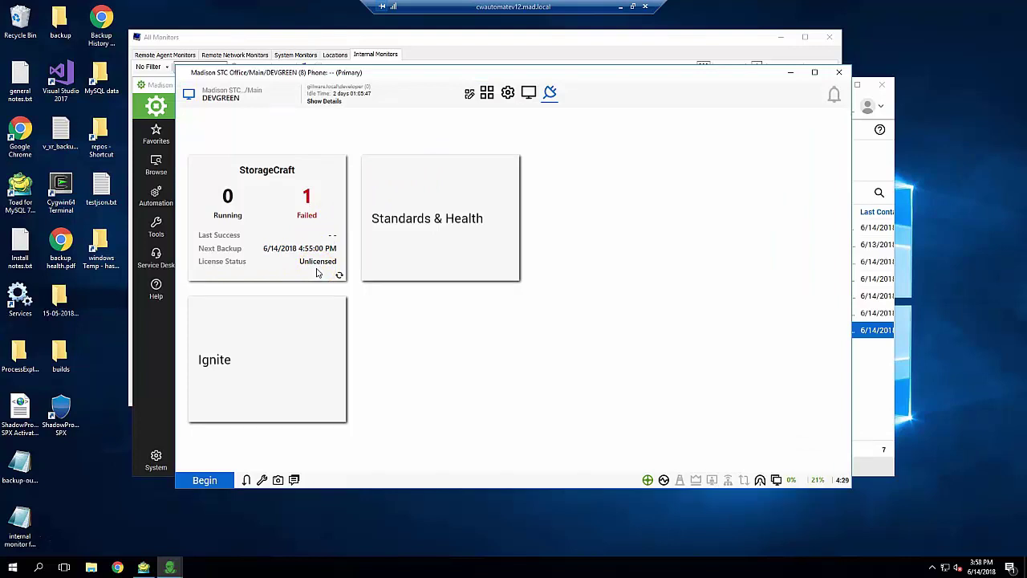
Reopen the SPX Backup Age SLA 168 Hours monitor to view its single 999999 result.
click(337, 37)
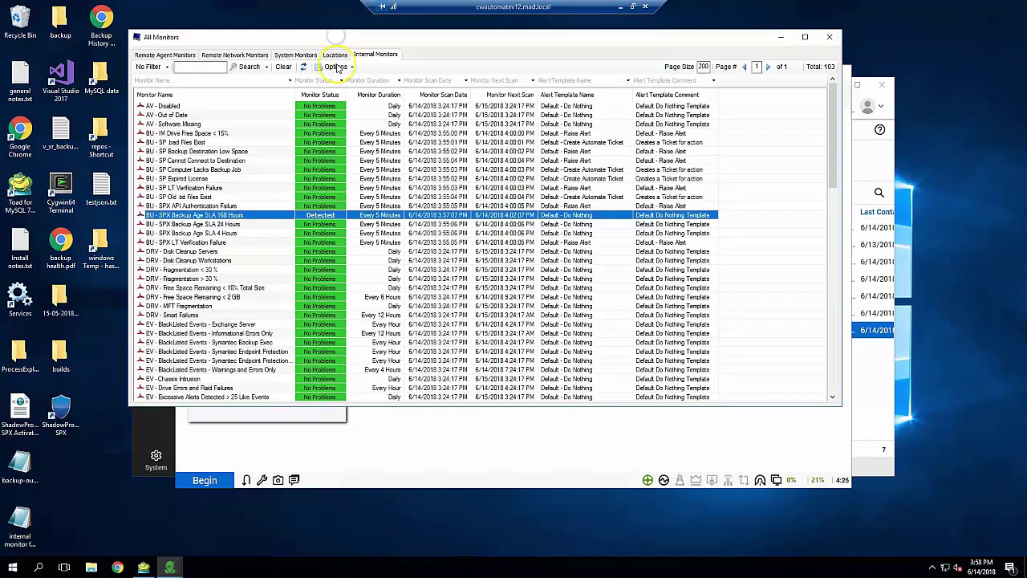
double_click(257, 215)
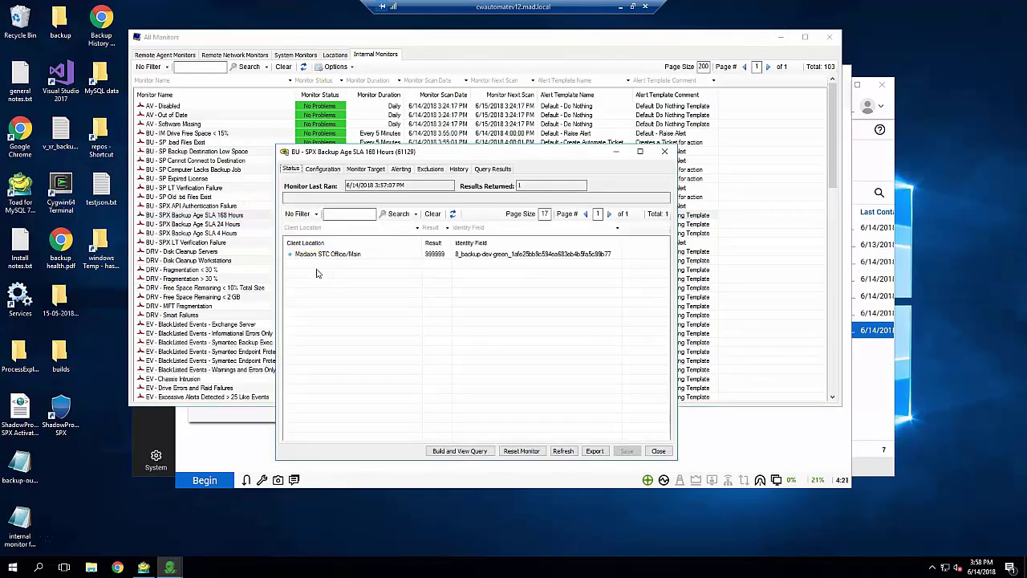